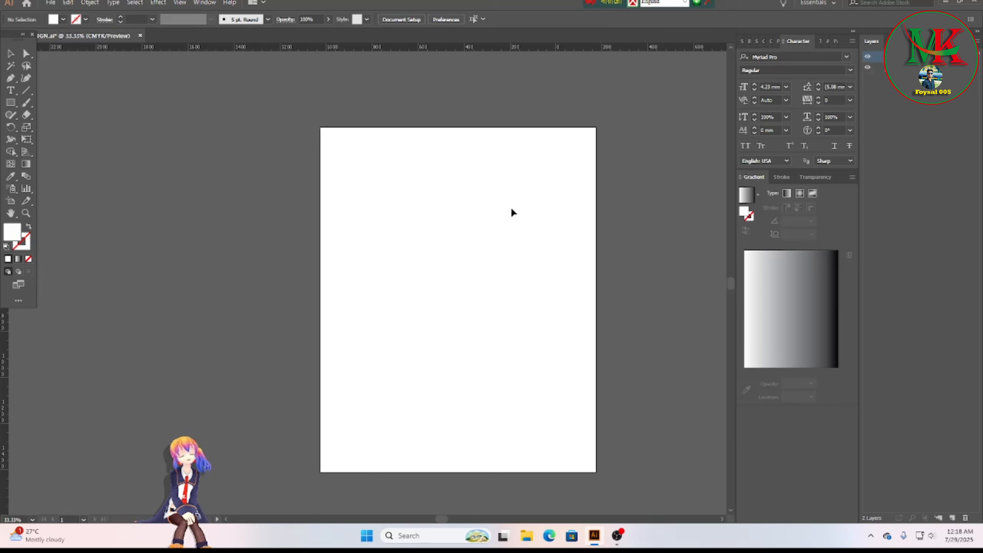
right_click(210, 199)
left_click(186, 189)
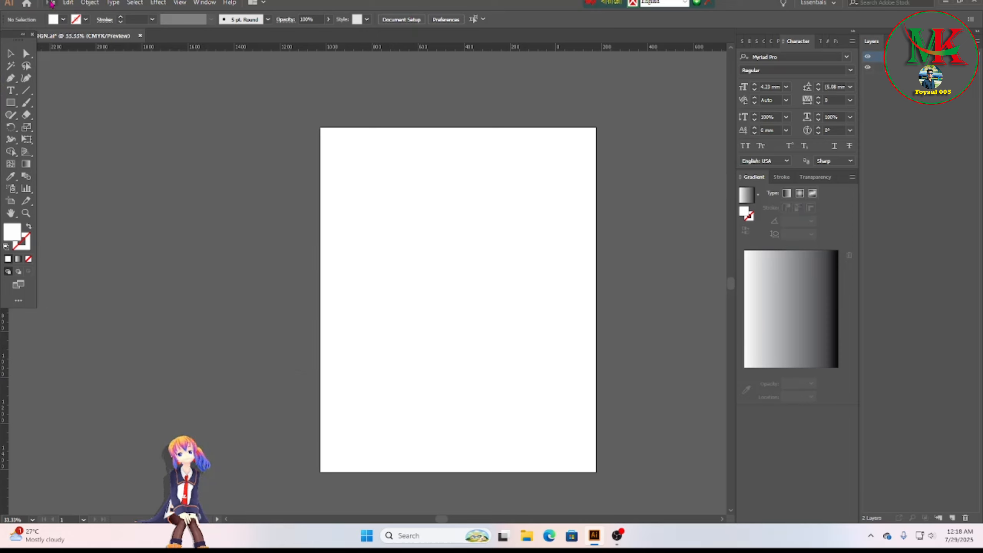
Place the black tshirt-icon image from the PRONT IMEGE folder near the artboard's upper-left corner.
left_click(52, 4)
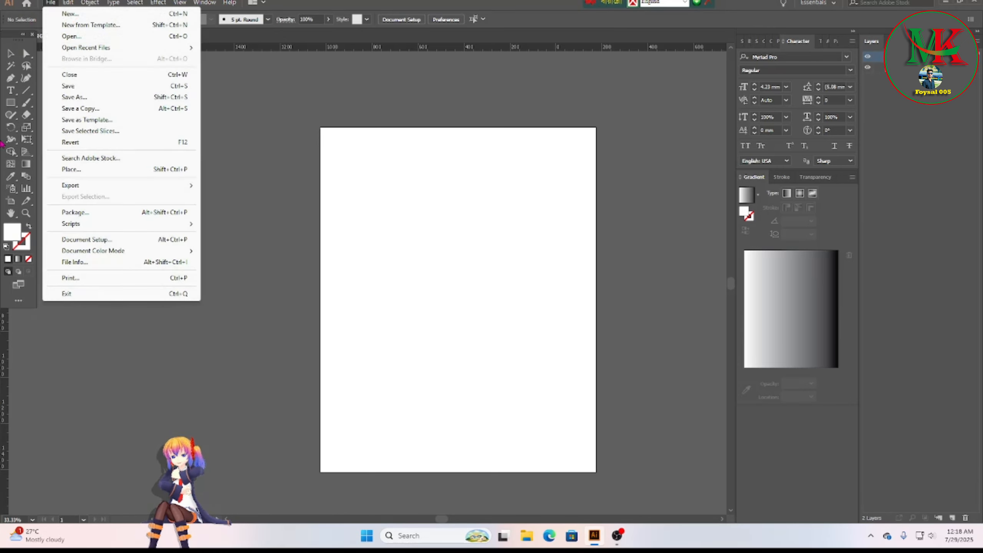
left_click(77, 171)
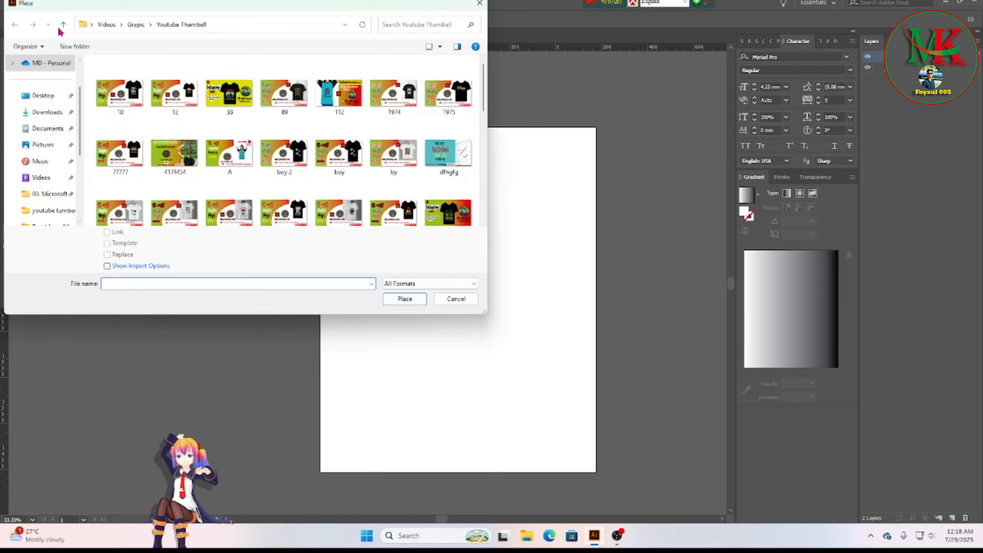
left_click(62, 27)
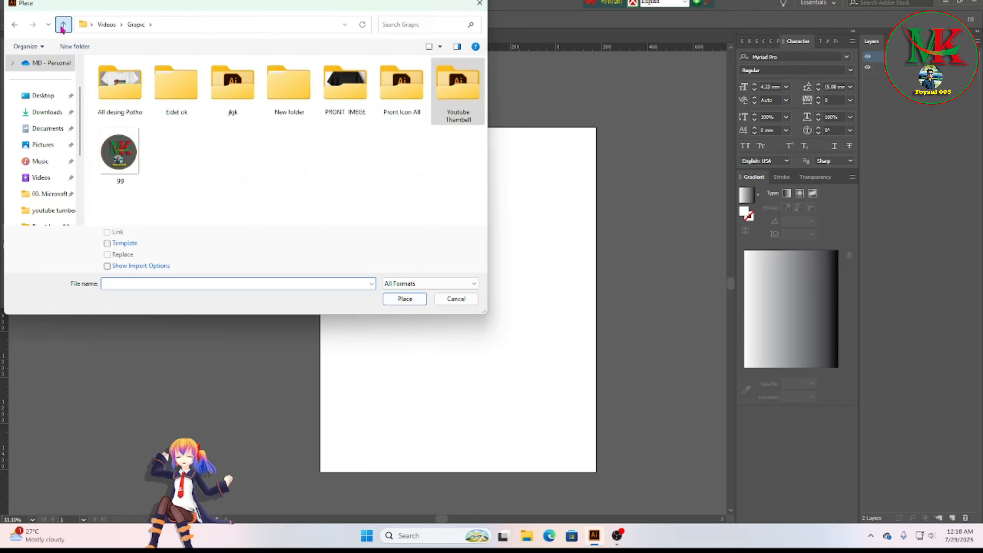
double_click(346, 95)
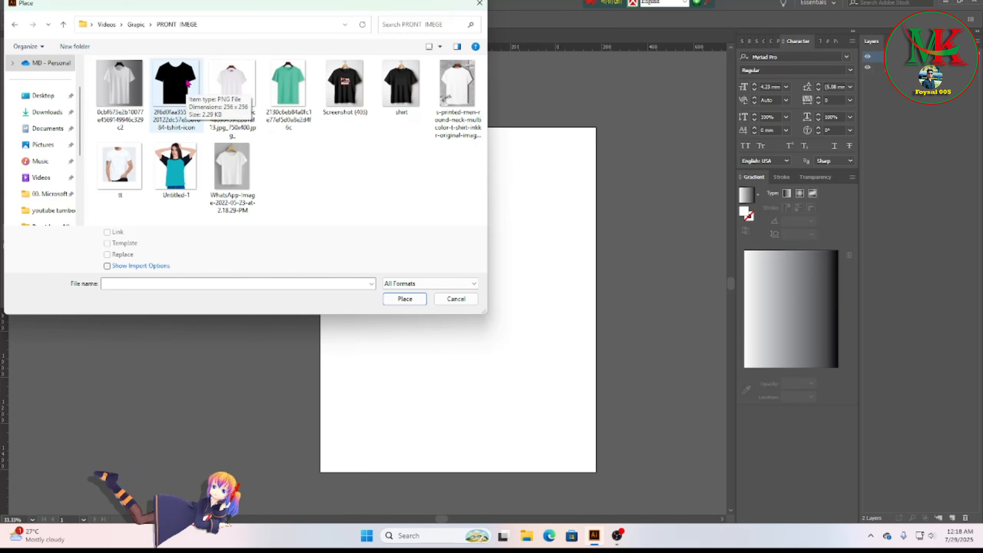
left_click(185, 92)
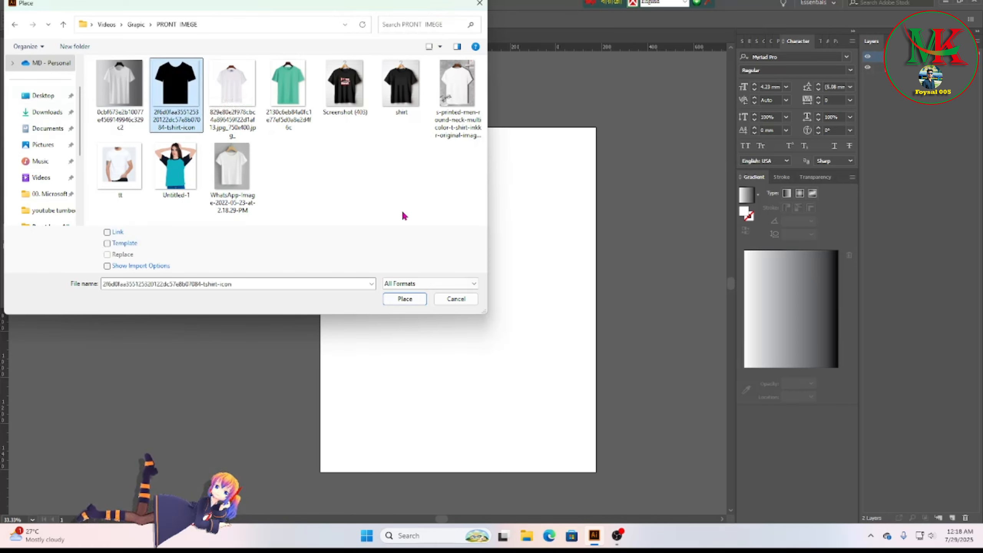
left_click(392, 303)
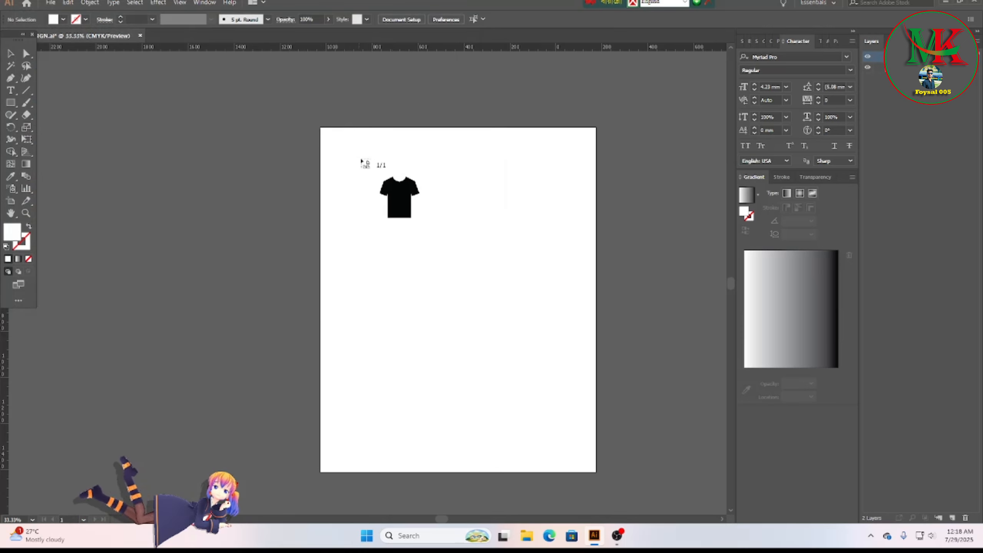
left_click(326, 136)
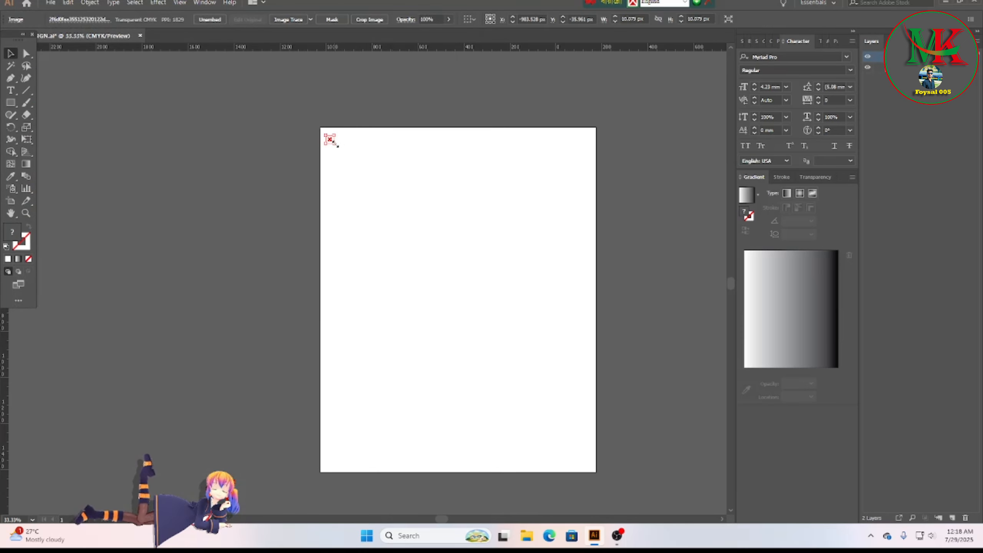
Enlarge the placed T-shirt image to about 1080 by 1247 px and position it around the middle of the artboard.
left_click_drag(335, 144, 610, 463)
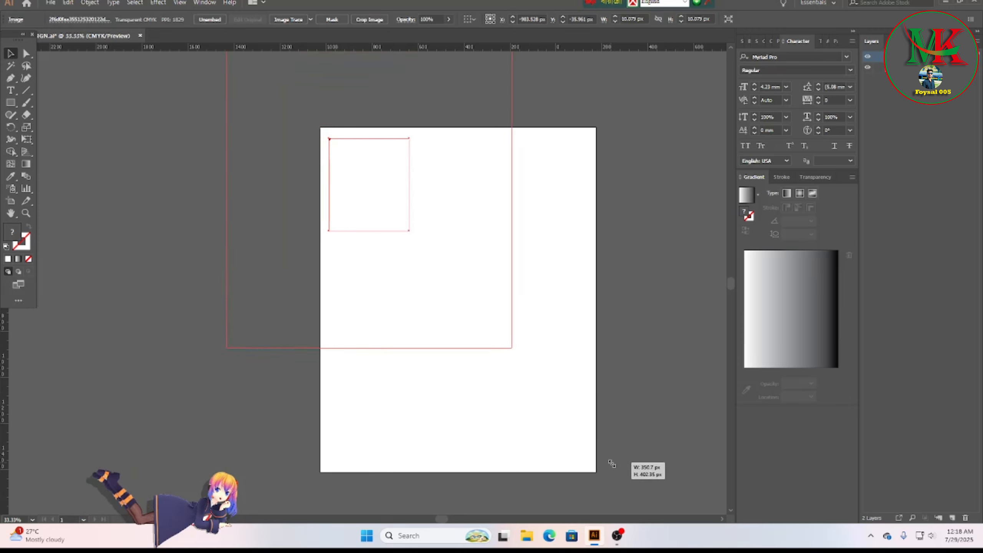
left_click_drag(383, 186, 456, 263)
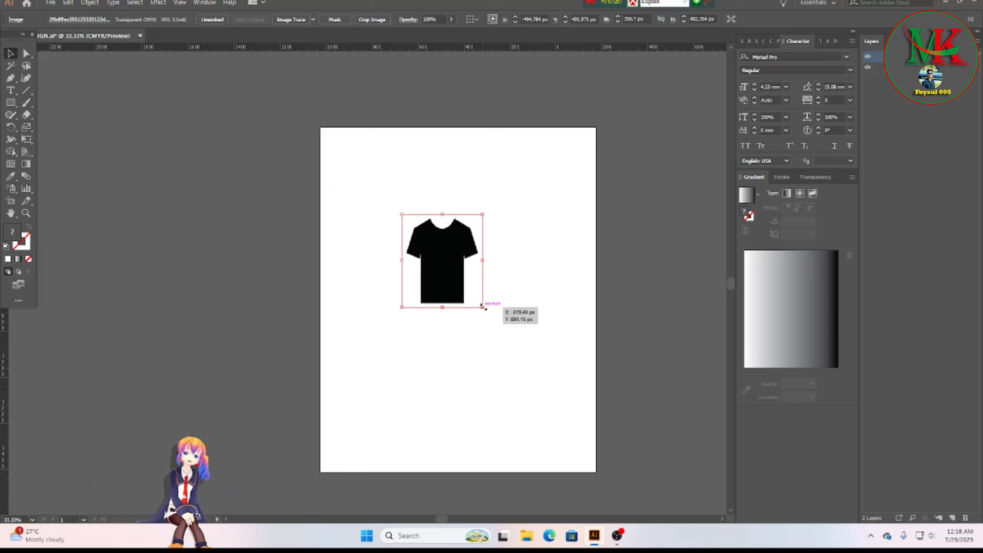
left_click_drag(483, 307, 651, 502)
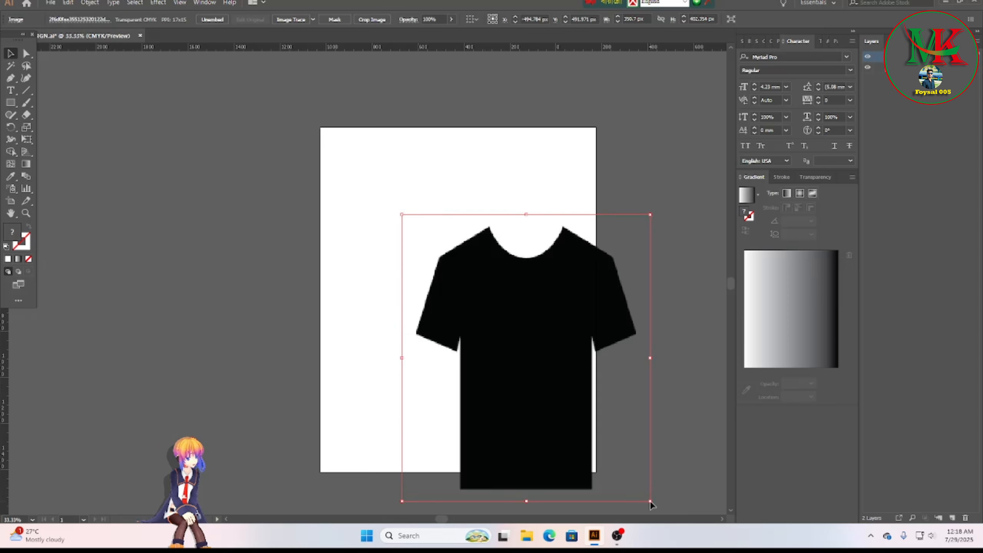
left_click_drag(516, 389, 445, 305)
left_click(645, 226)
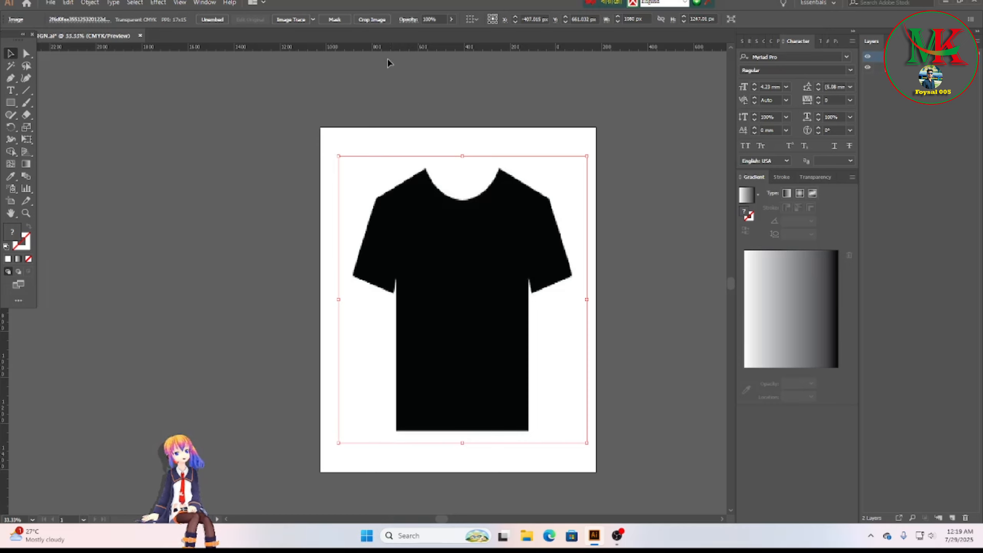
Image Trace the T-shirt with the default preset and expand the result with Object and Fill enabled.
left_click(291, 19)
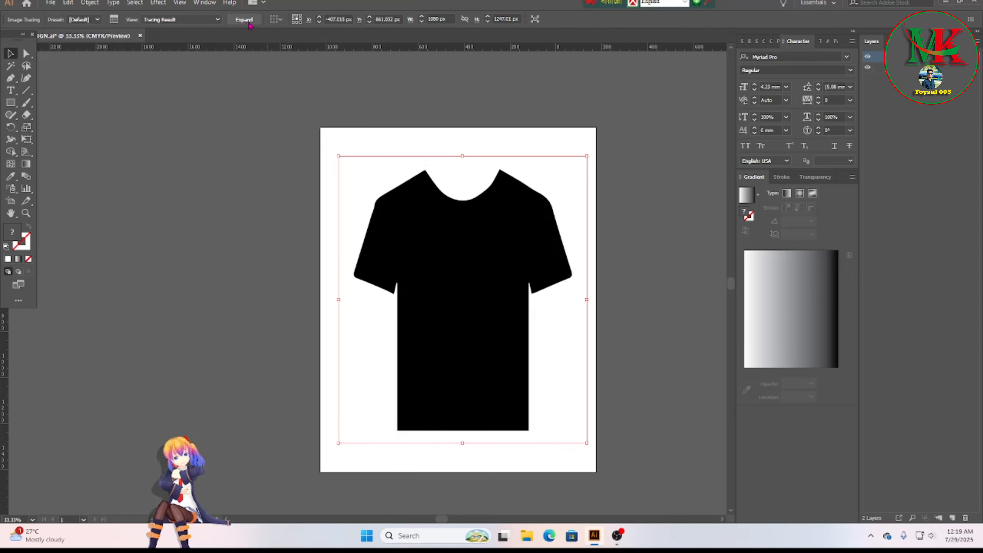
left_click(89, 4)
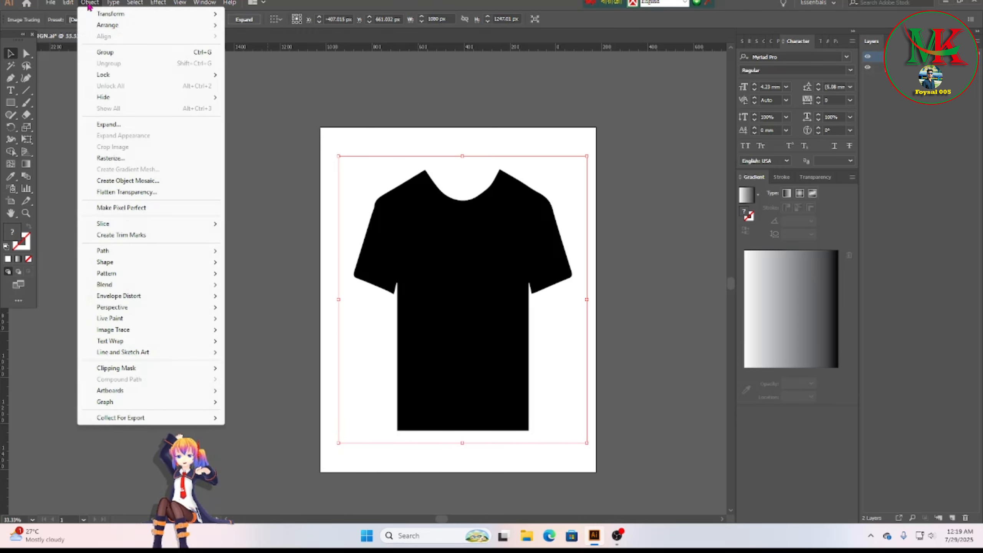
left_click(116, 126)
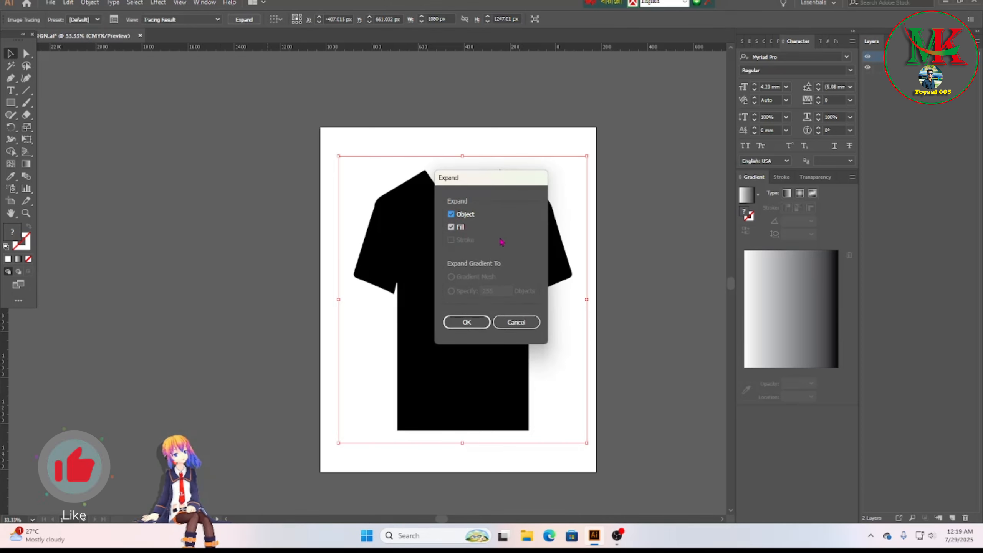
left_click(467, 323)
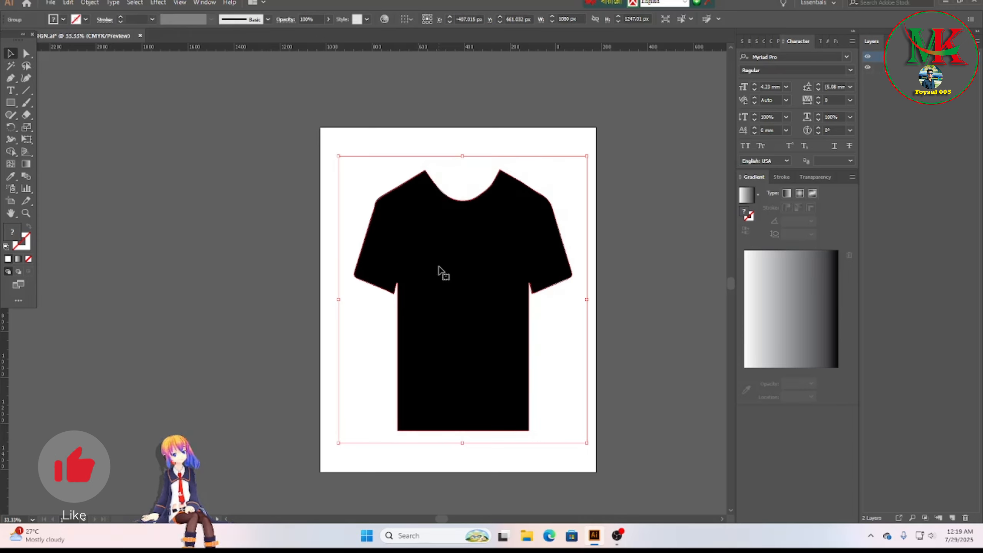
Move the traced T-shirt off the artboard to its left, then select its white background with the Magic Wand and delete it.
left_click_drag(421, 284, 188, 294)
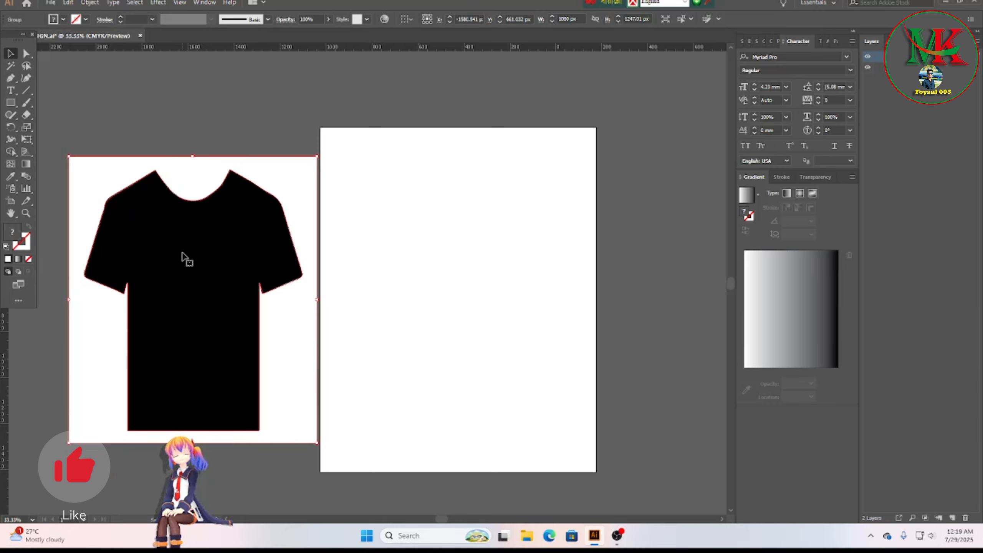
left_click(11, 67)
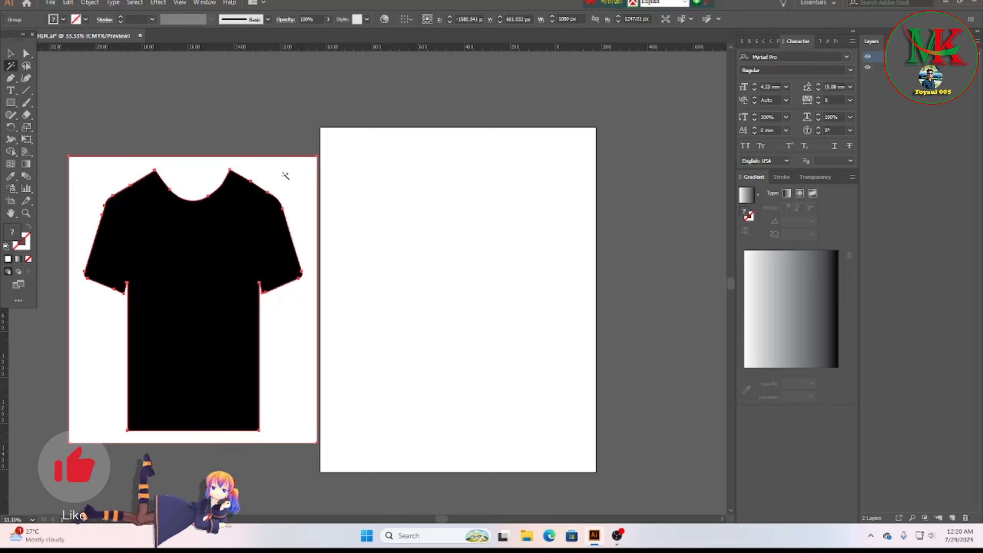
left_click(286, 184)
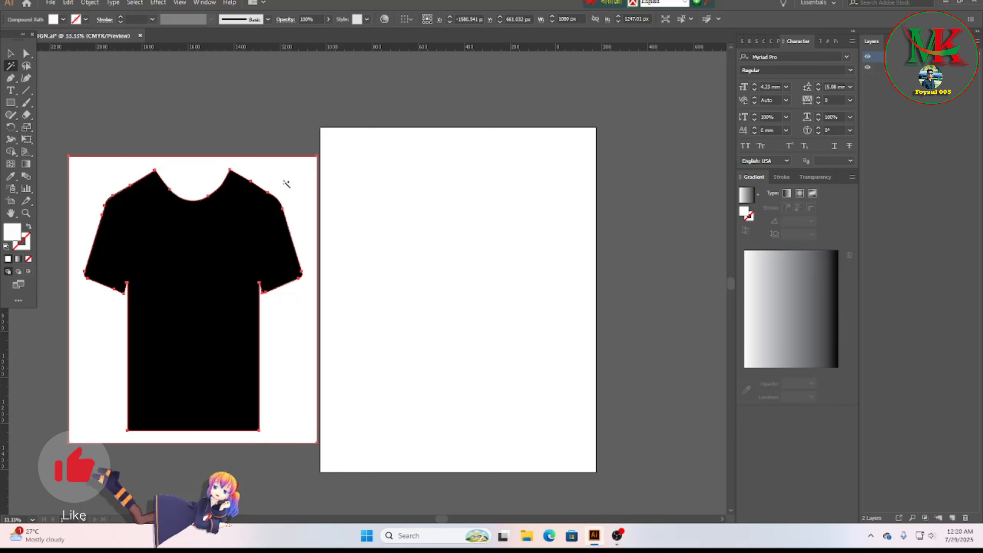
key("Delete")
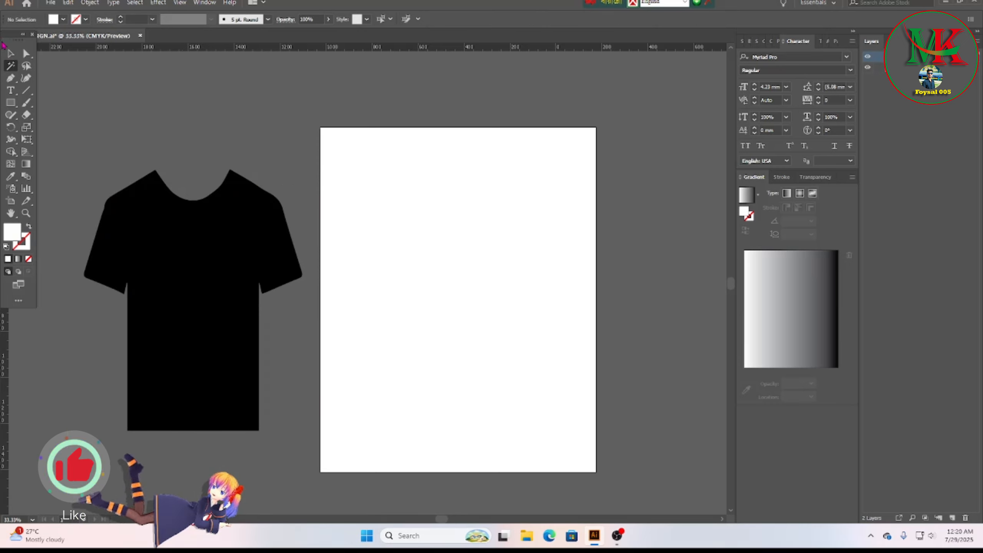
Move the black T-shirt shape back onto the middle of the artboard.
left_click(10, 54)
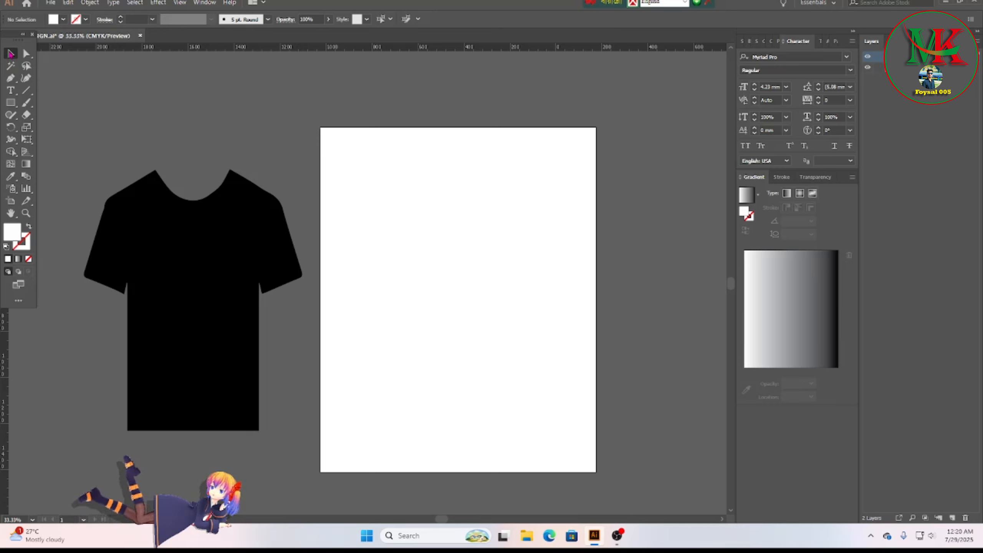
left_click(190, 226)
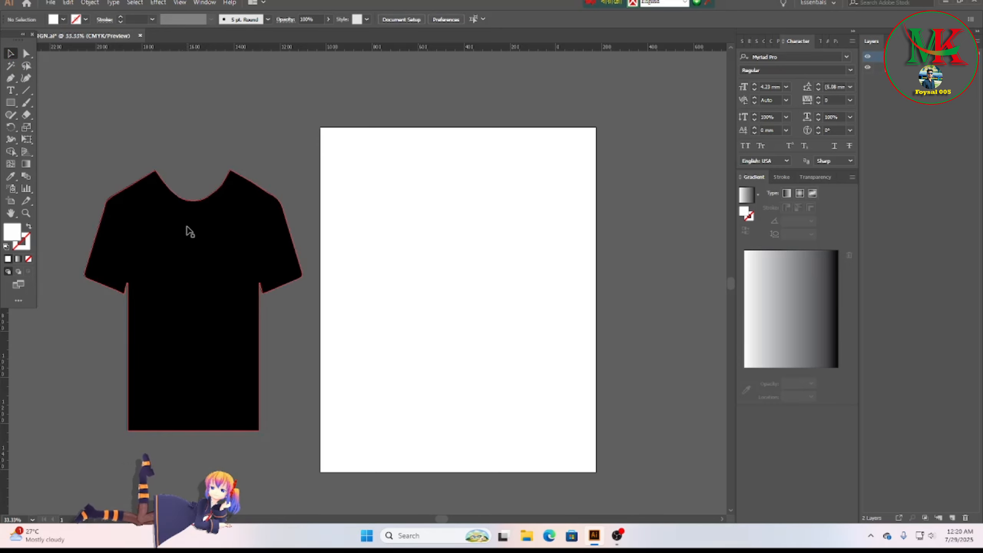
left_click_drag(206, 262, 450, 256)
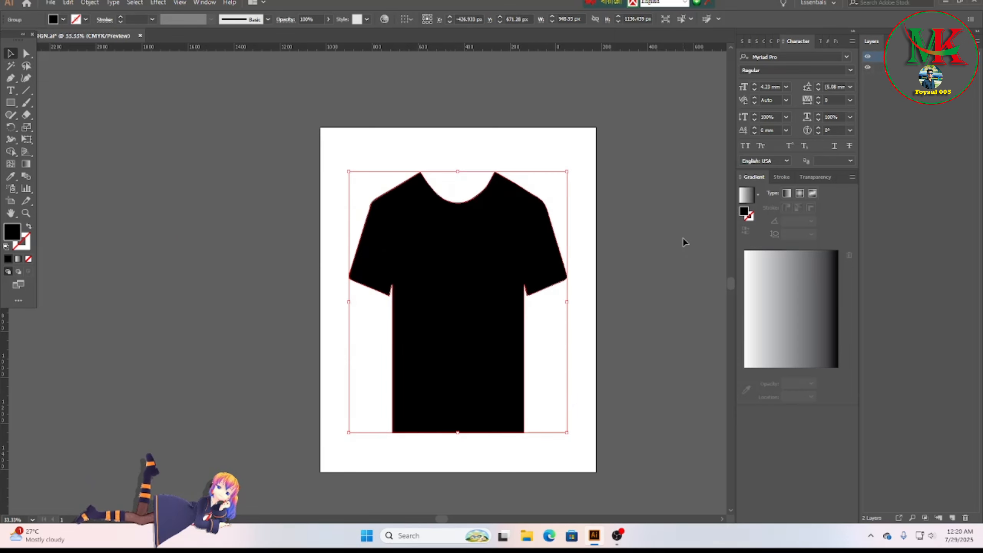
left_click(683, 238)
Lock the black T-shirt shape on the artboard and check that it cannot be moved.
right_click(446, 249)
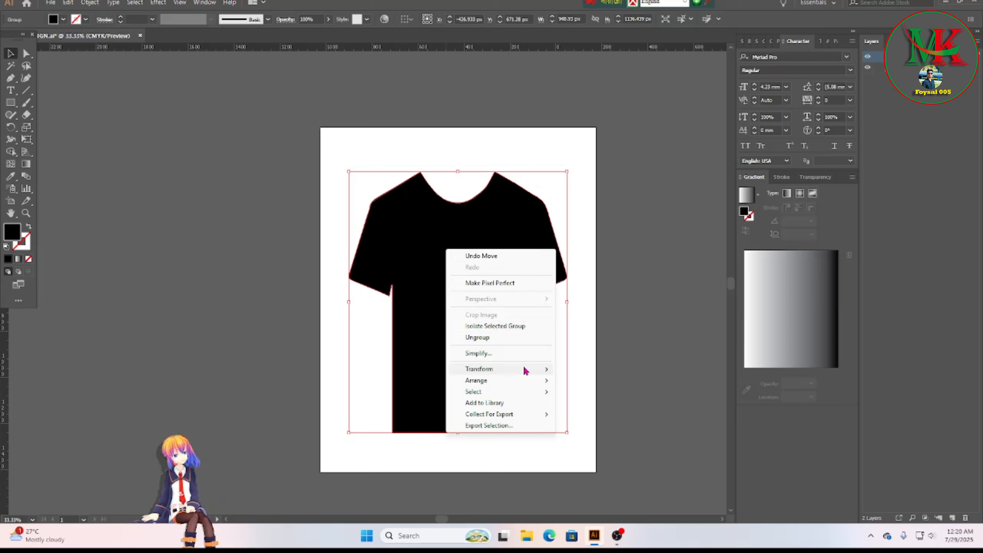
left_click(520, 214)
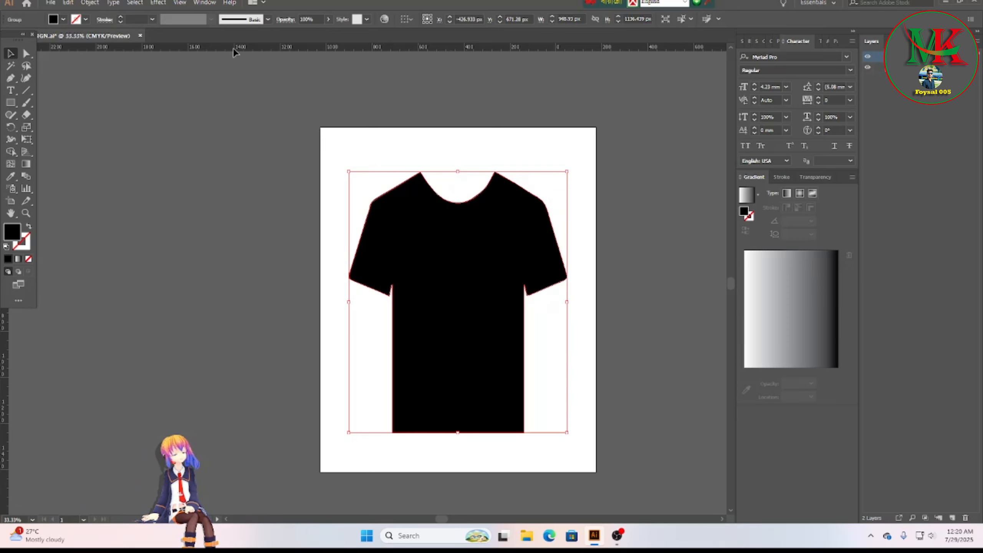
left_click(88, 3)
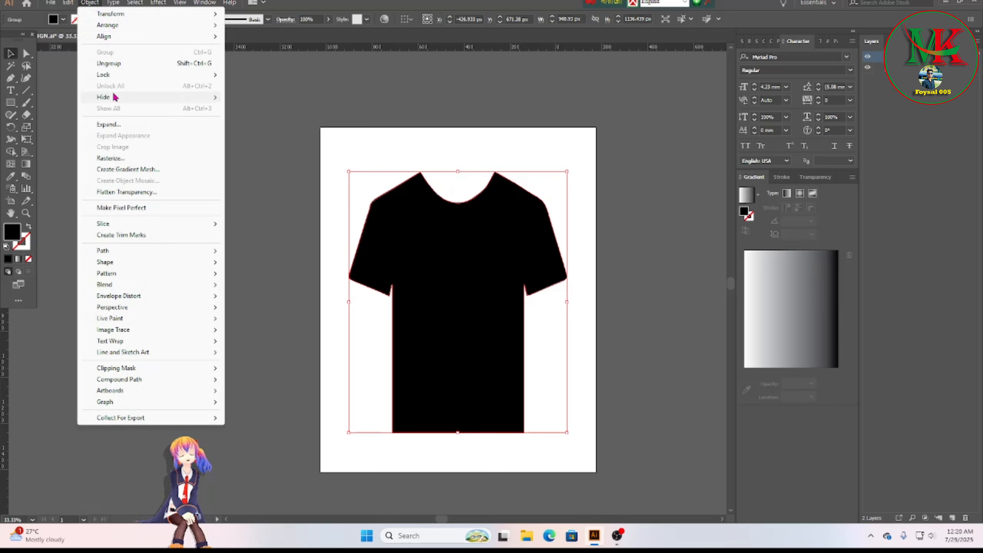
mouse_move(113, 78)
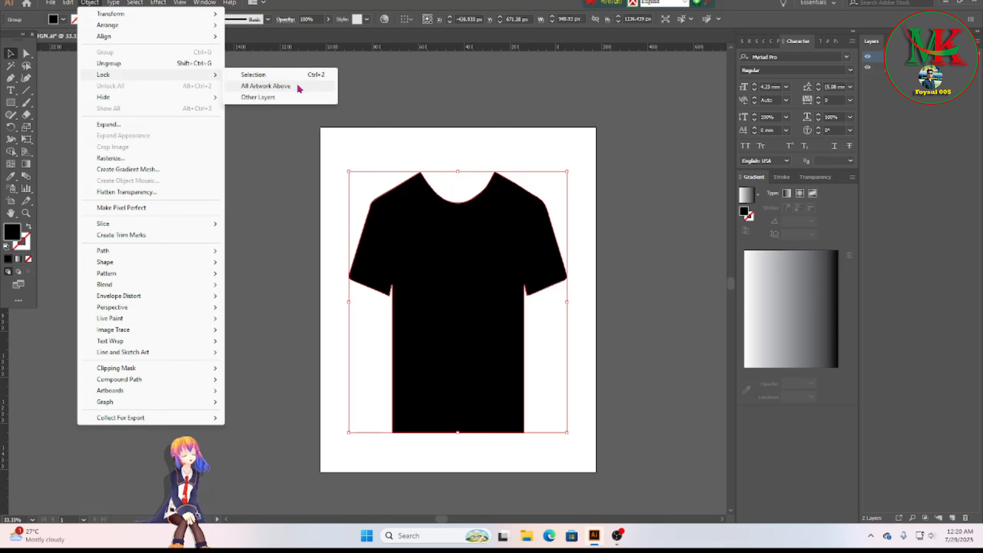
left_click(271, 74)
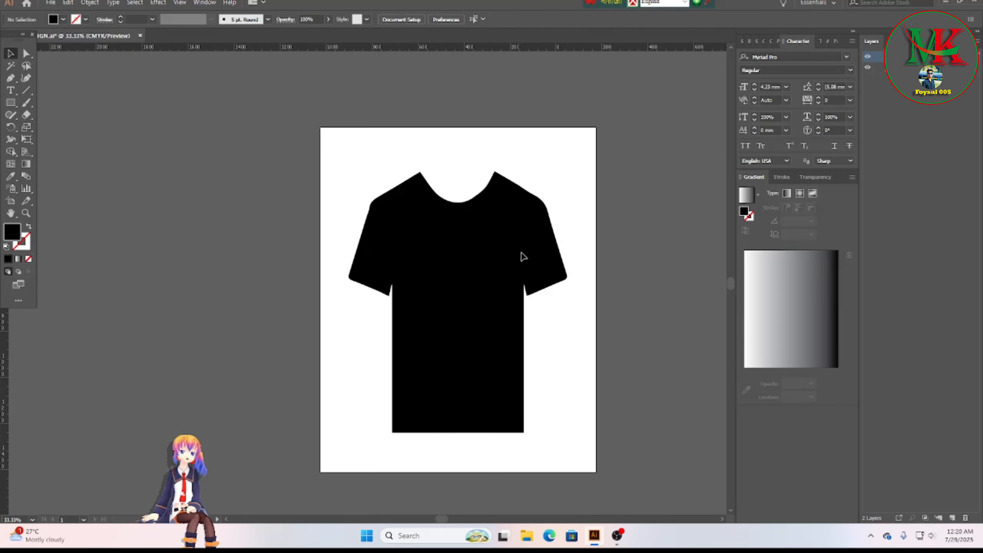
left_click_drag(433, 214, 660, 358)
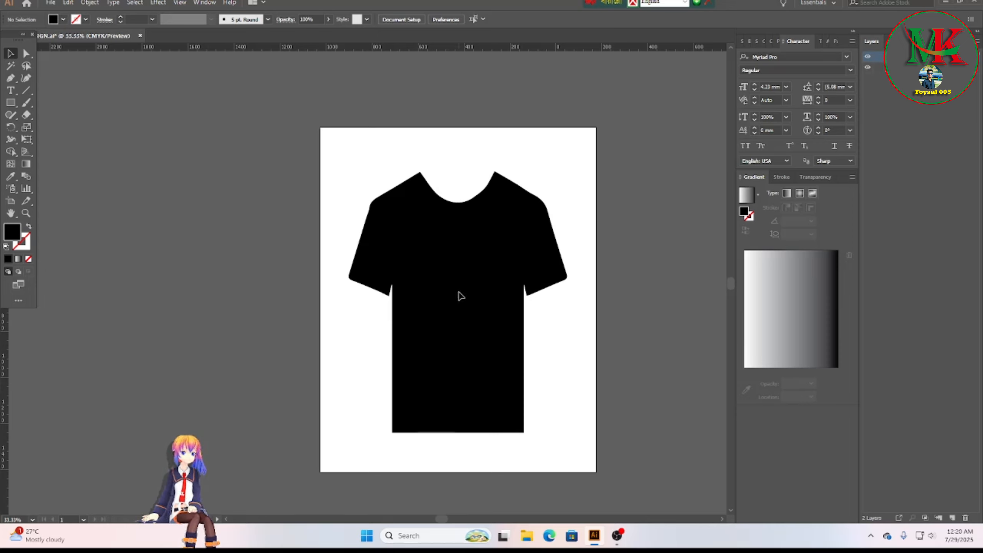
Zoom in on the T-shirt at 50% and switch the keyboard input tool from English to its Bangla typing layout.
scroll(456, 295, "up", 1)
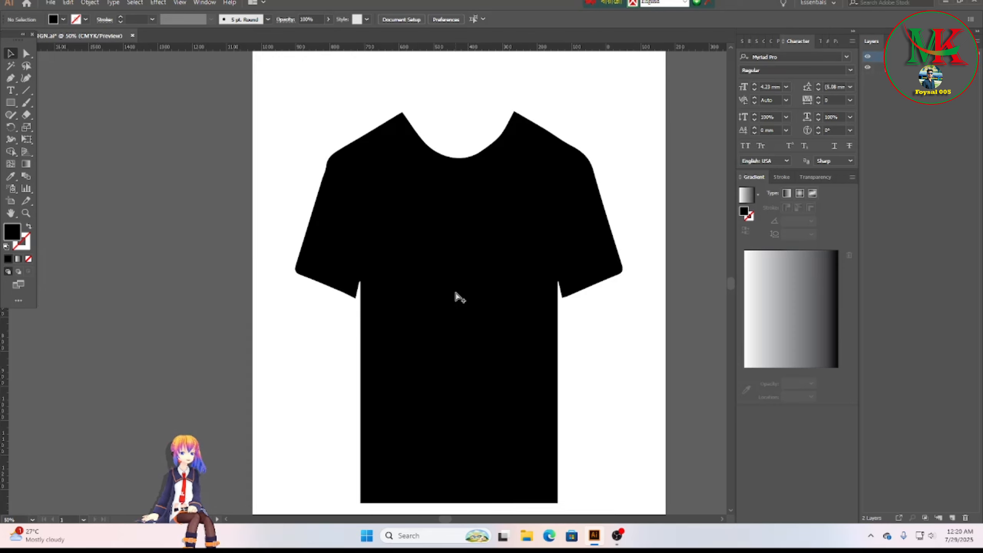
scroll(456, 295, "down", 2)
scroll(456, 295, "up", 2)
scroll(456, 293, "down", 1)
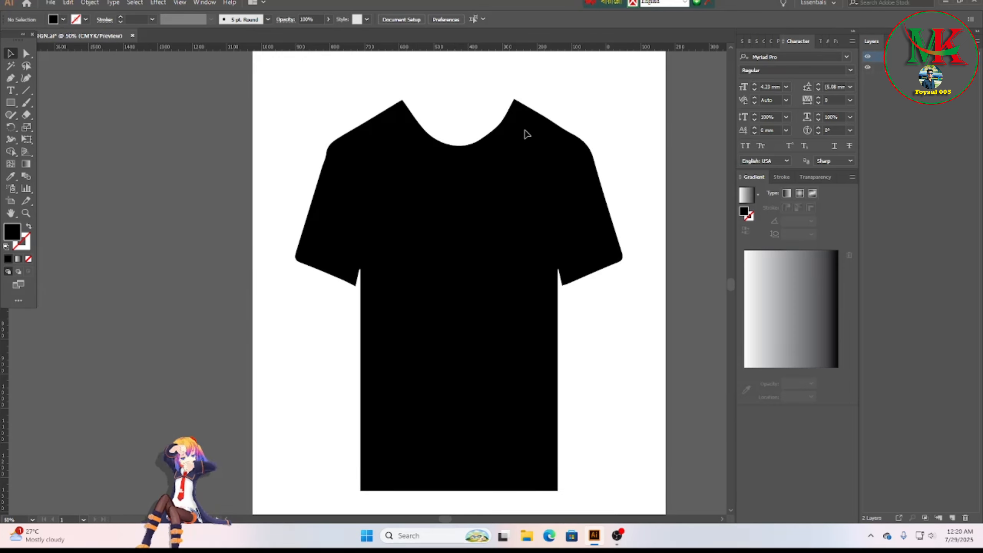
left_click(685, 3)
left_click(658, 17)
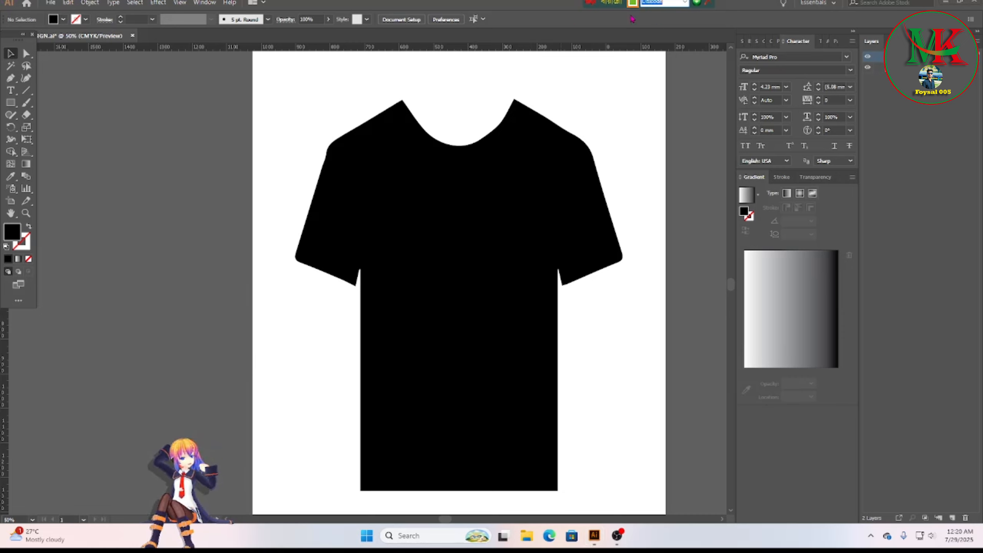
Start a point text below the T-shirt's left sleeve and set its font size to 25 mm.
left_click(10, 91)
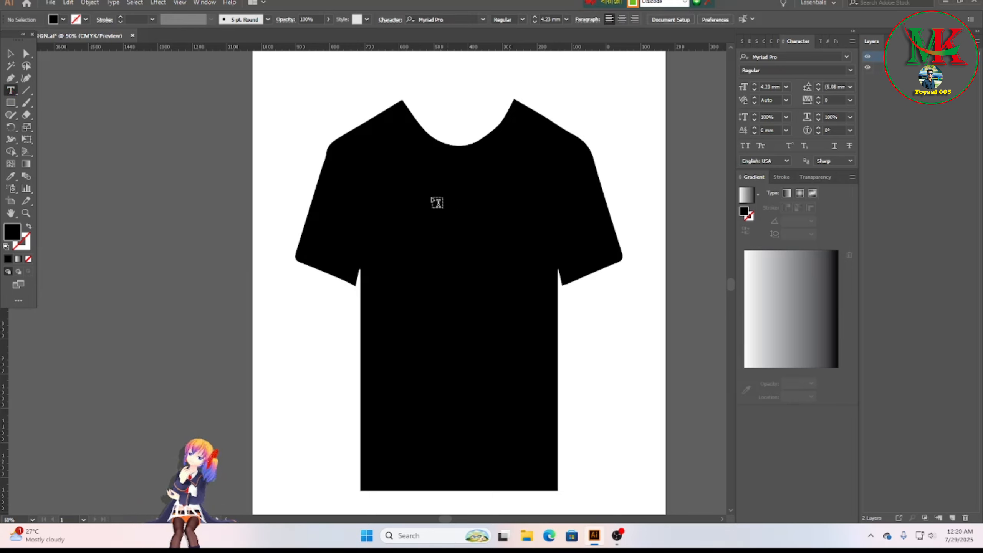
left_click(312, 323)
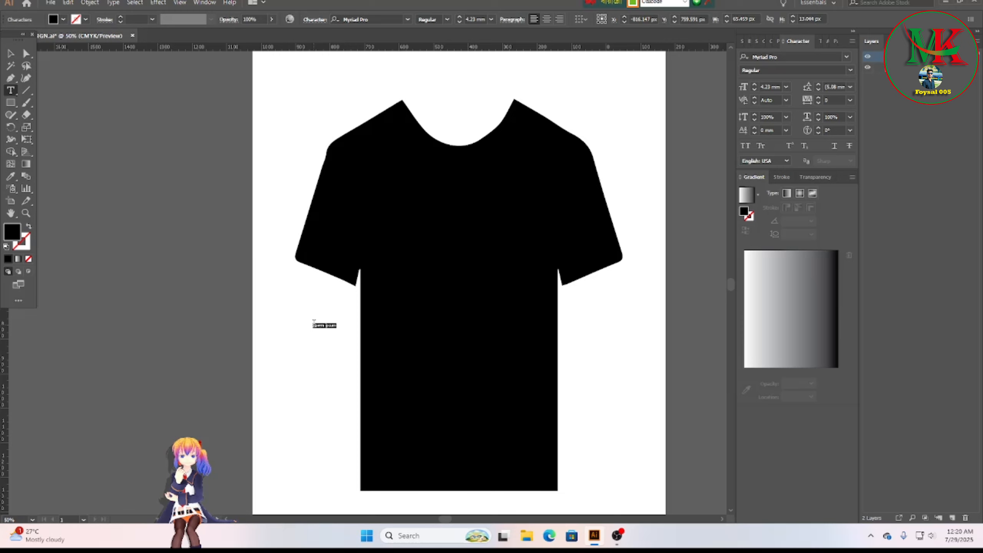
left_click(492, 19)
left_click(513, 206)
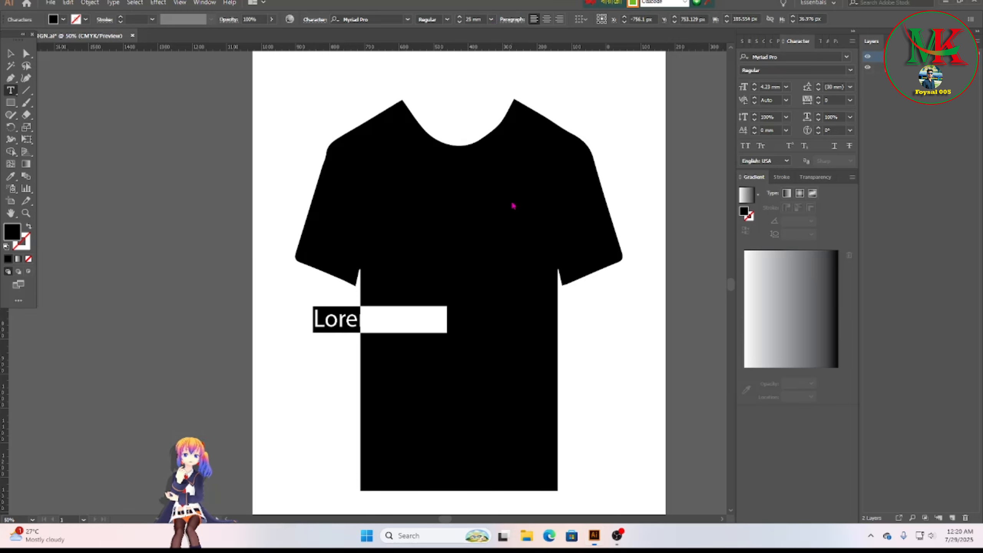
Set the text fill to white and write স্বপ্ন in the middle of the T-shirt.
left_click(63, 21)
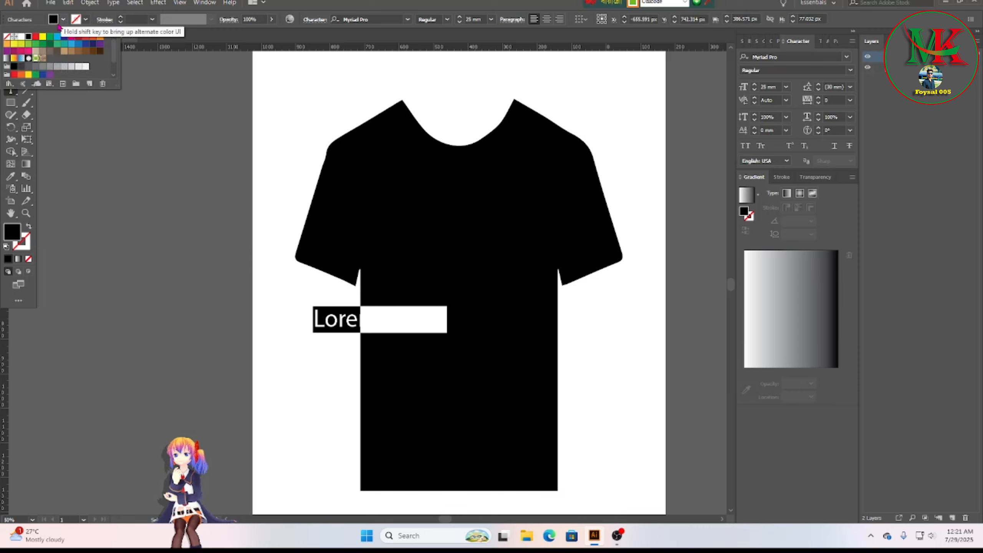
left_click(21, 37)
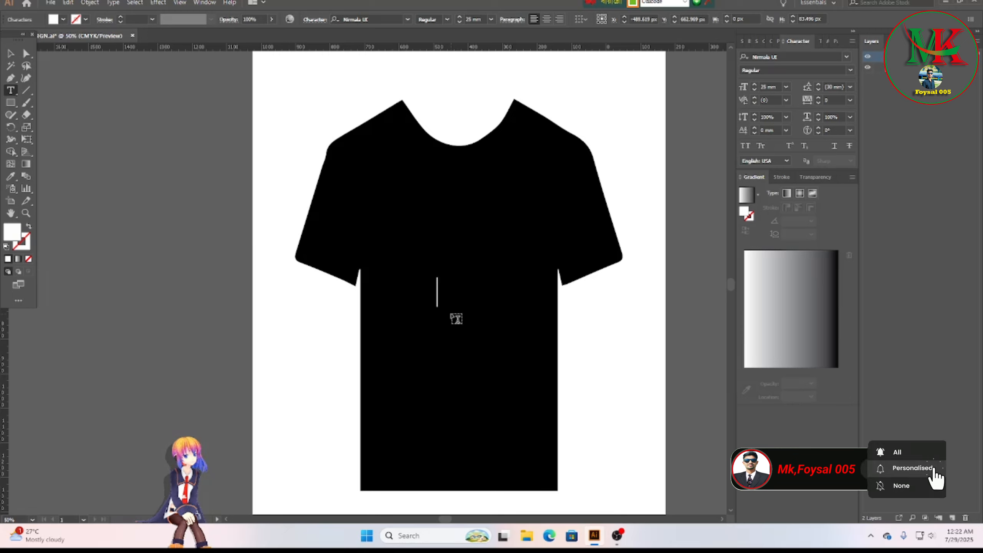
type("স্ব")
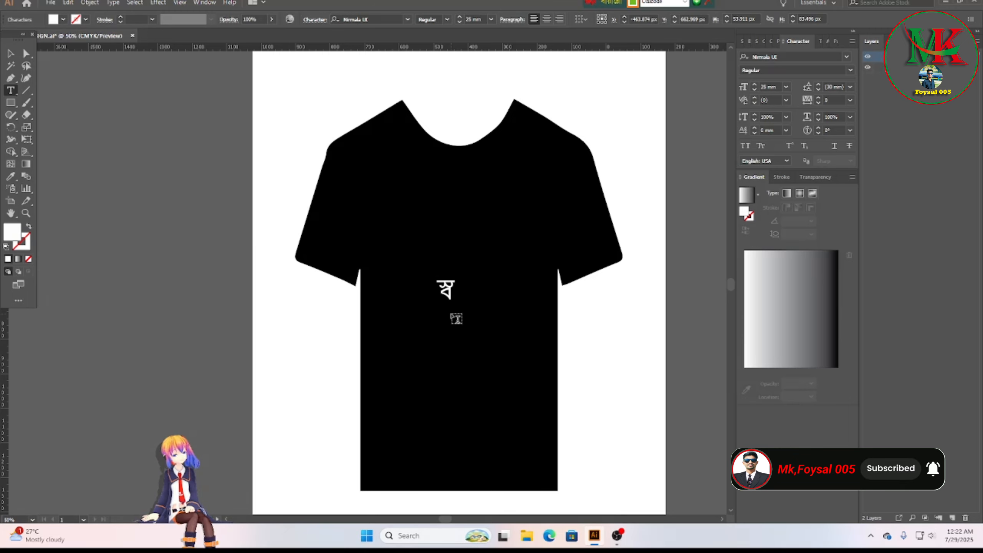
type("প্")
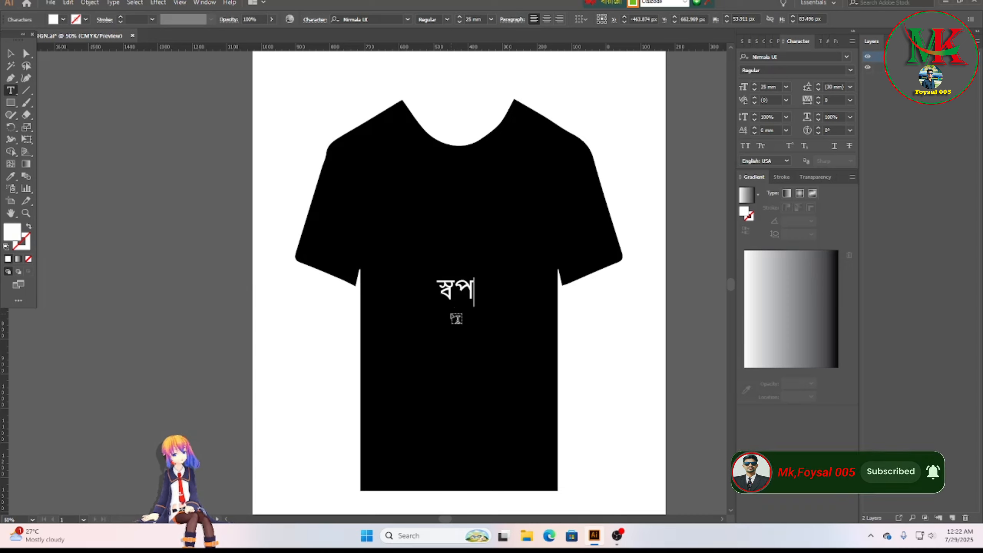
type("ন")
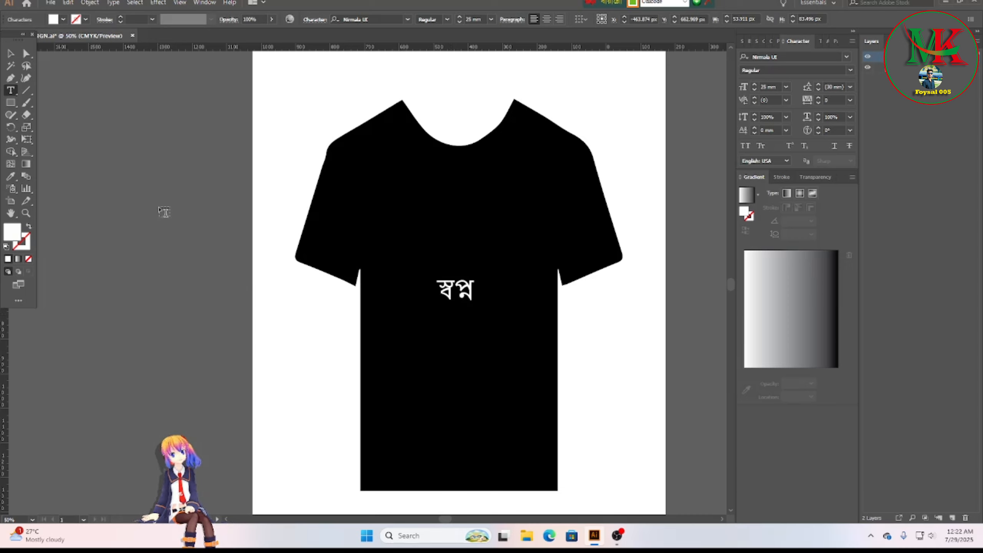
Move the word স্বপ্ন up onto the T-shirt's chest and set its font to FN Mahin Shefa Unicode.
left_click(11, 54)
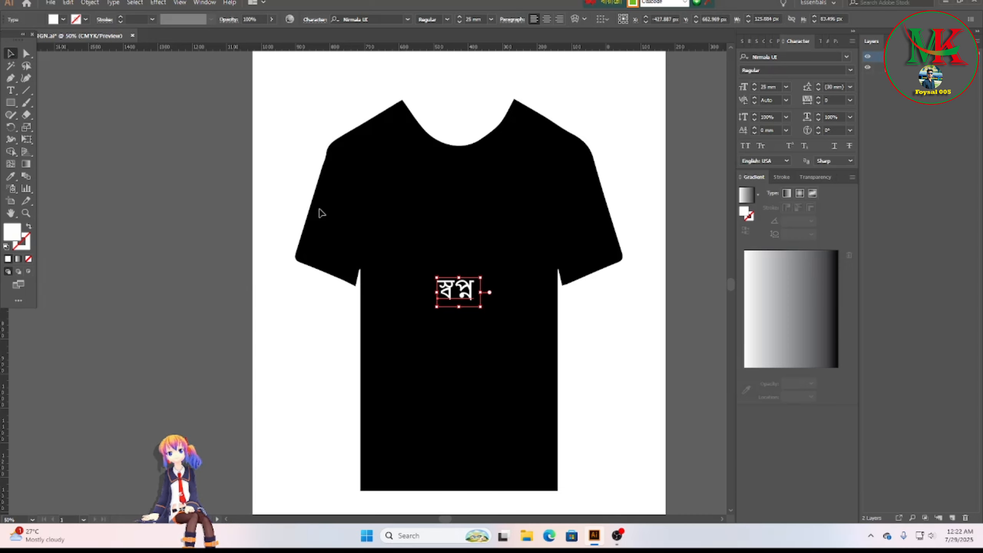
left_click_drag(473, 291, 439, 235)
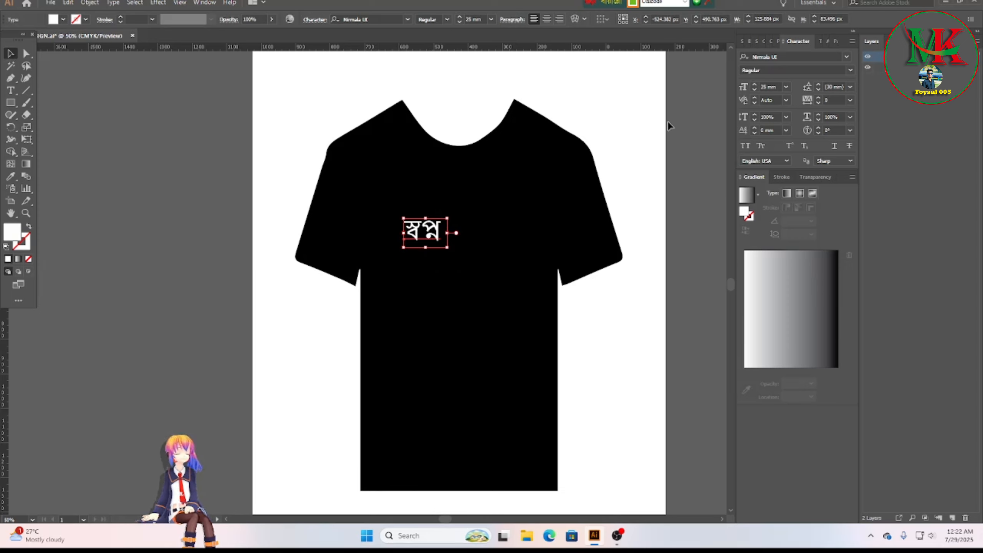
left_click(847, 58)
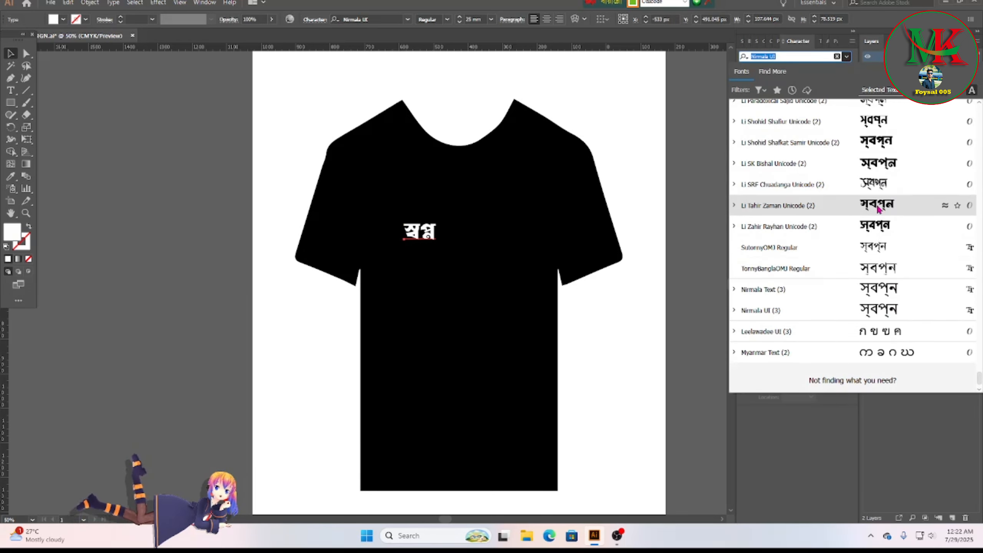
scroll(878, 211, "down", 2)
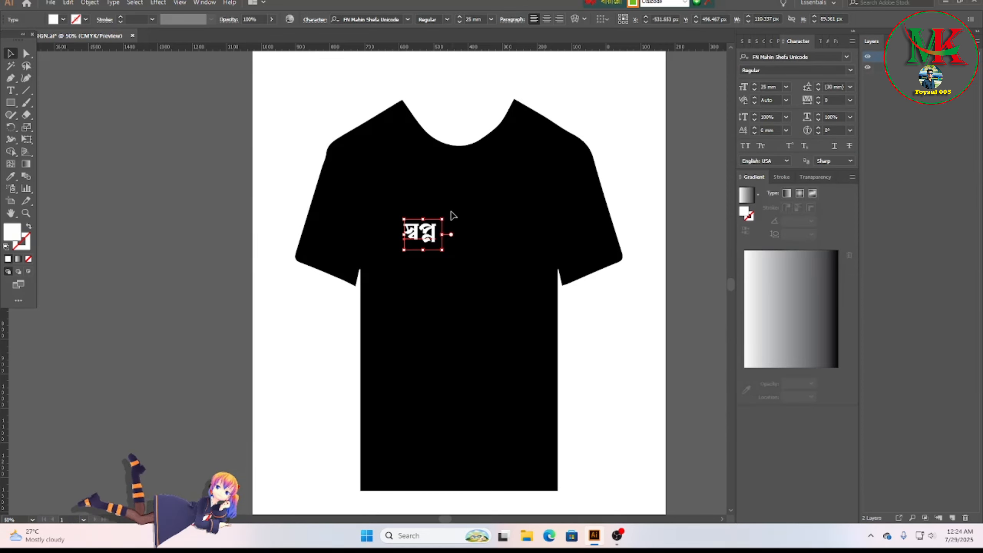
Shift the word স্বপ্ন slightly left on the chest and enlarge it to a font size of about 57 mm.
left_click_drag(422, 235, 407, 235)
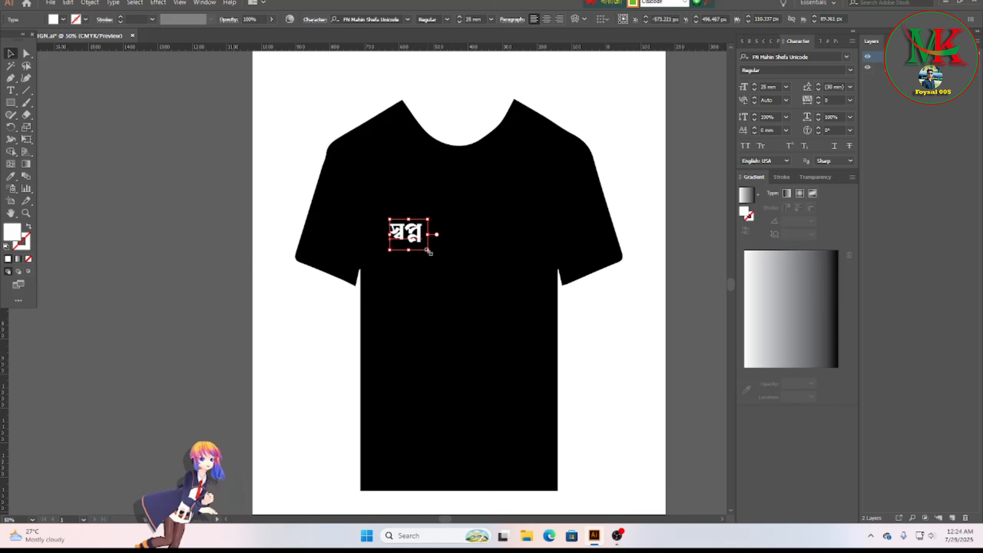
left_click_drag(428, 250, 476, 306)
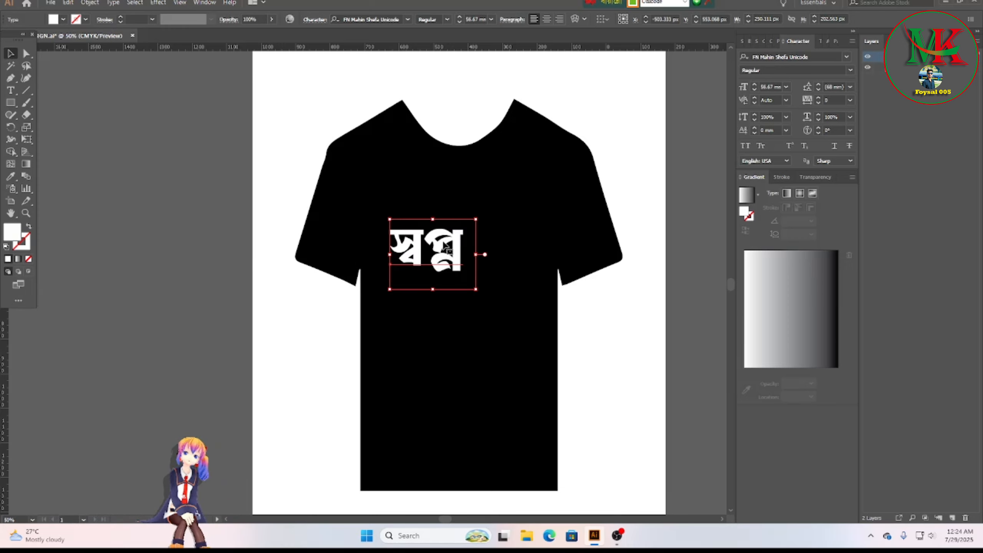
left_click_drag(453, 242, 454, 240)
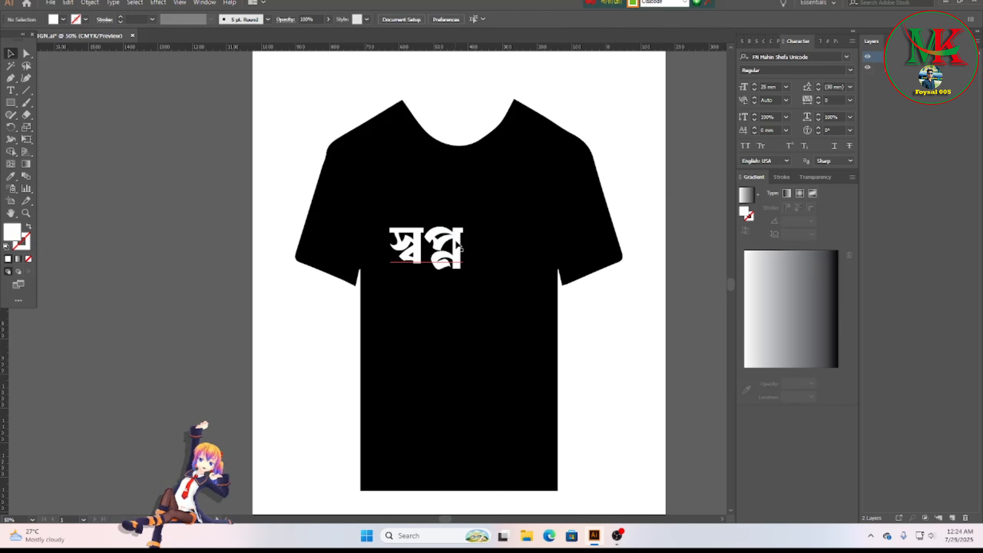
left_click(461, 257)
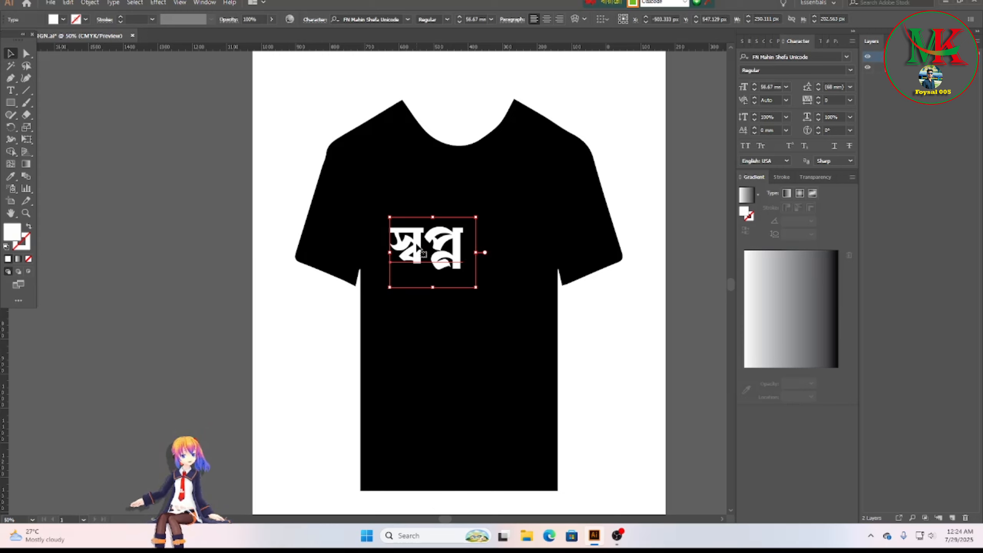
Move the word স্বপ্ন slightly down with the Direct Selection tool and convert it to outlines.
left_click(26, 55)
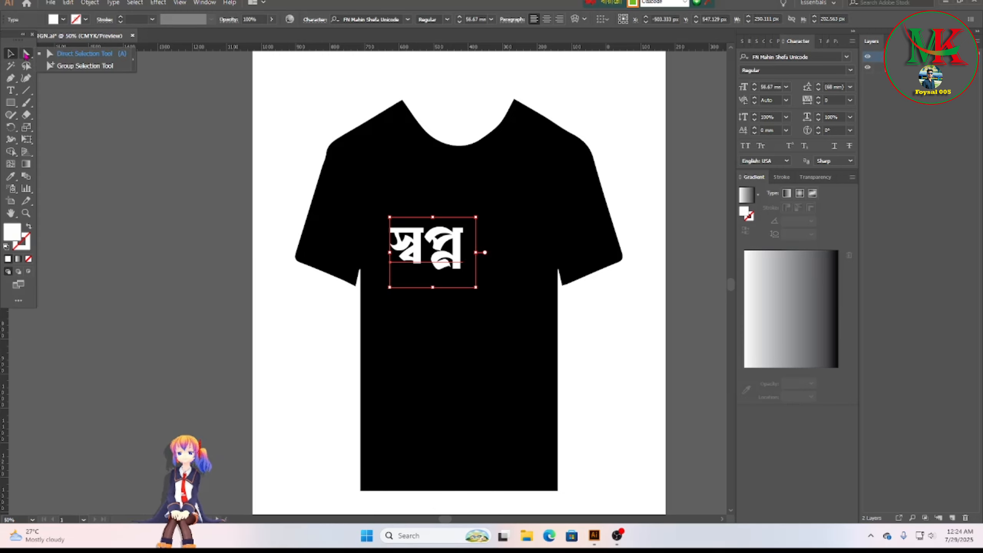
left_click(25, 55)
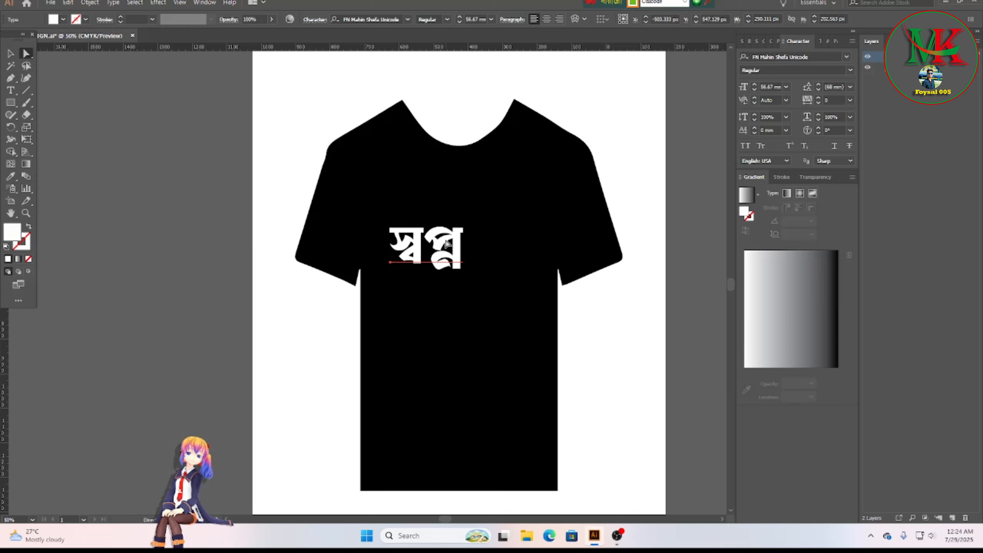
left_click_drag(446, 243, 442, 259)
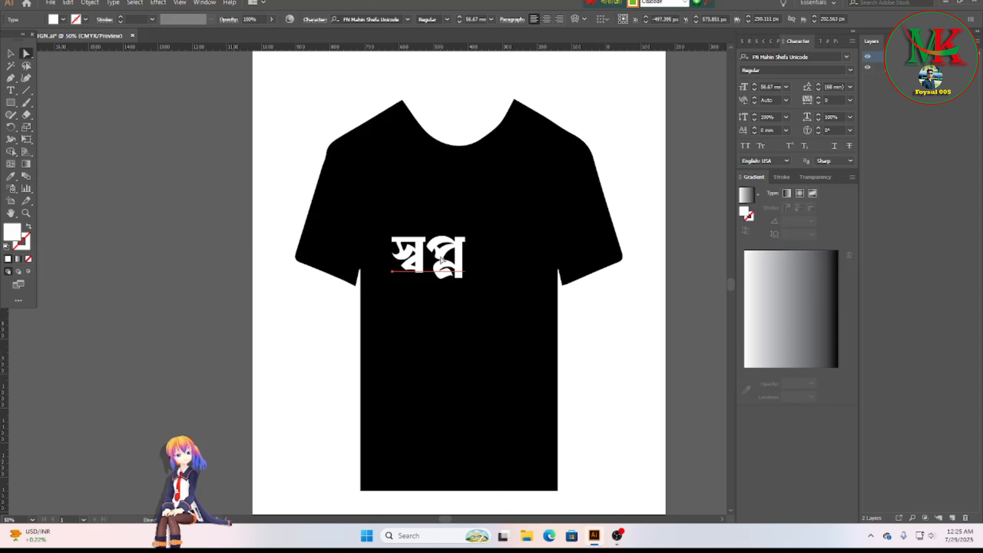
right_click(441, 255)
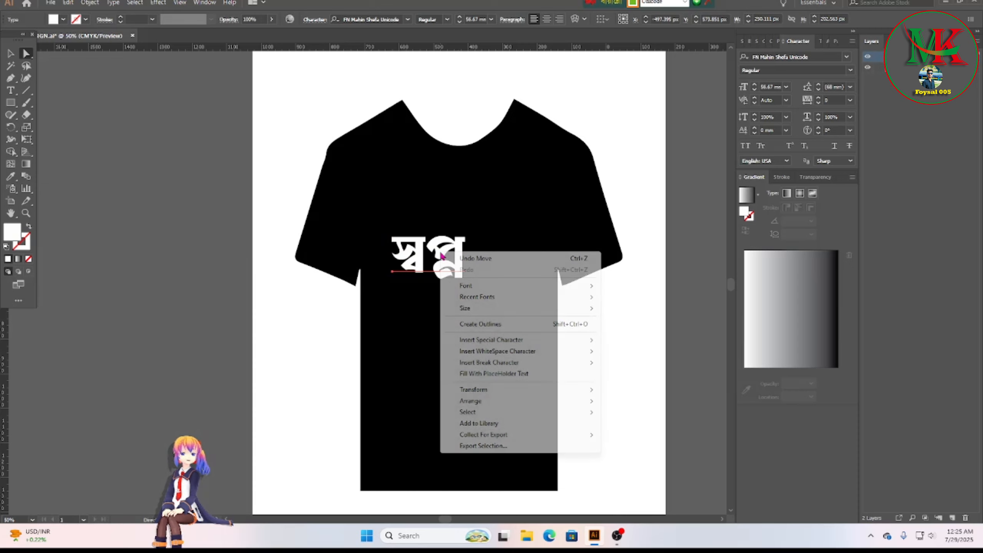
left_click(493, 327)
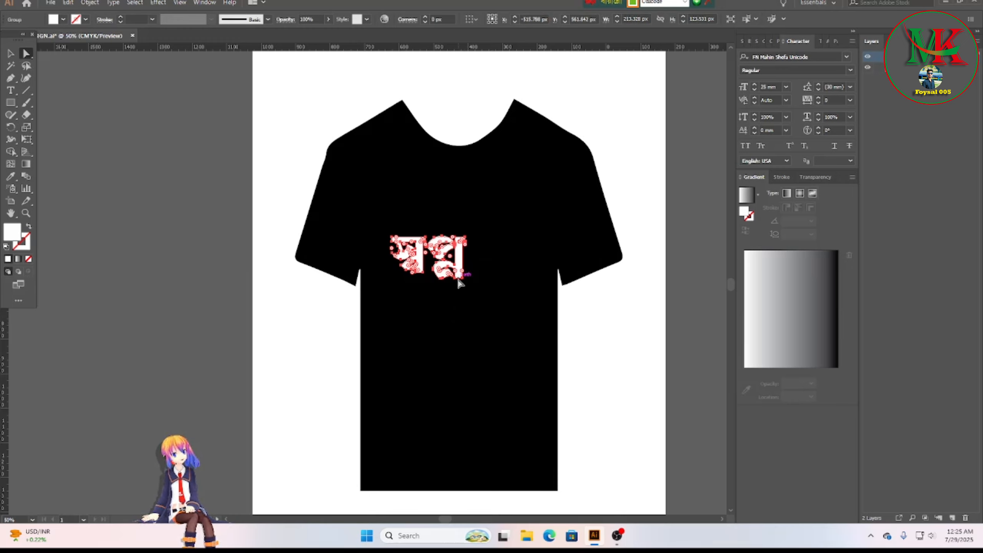
Stretch the bottom end of the last letter's vertical stem in স্বপ্ন straight down to about three times its length.
scroll(459, 285, "up", 3)
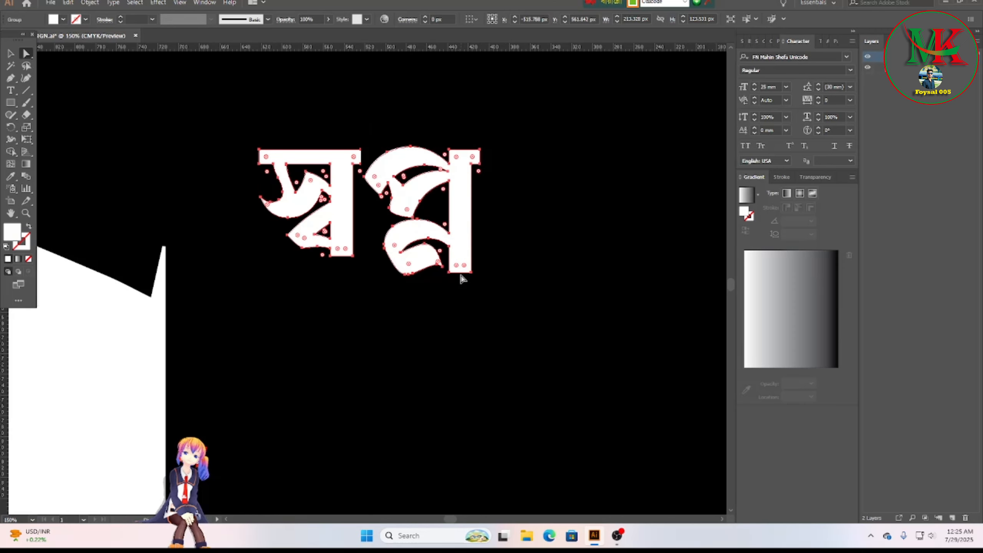
left_click_drag(460, 273, 464, 512)
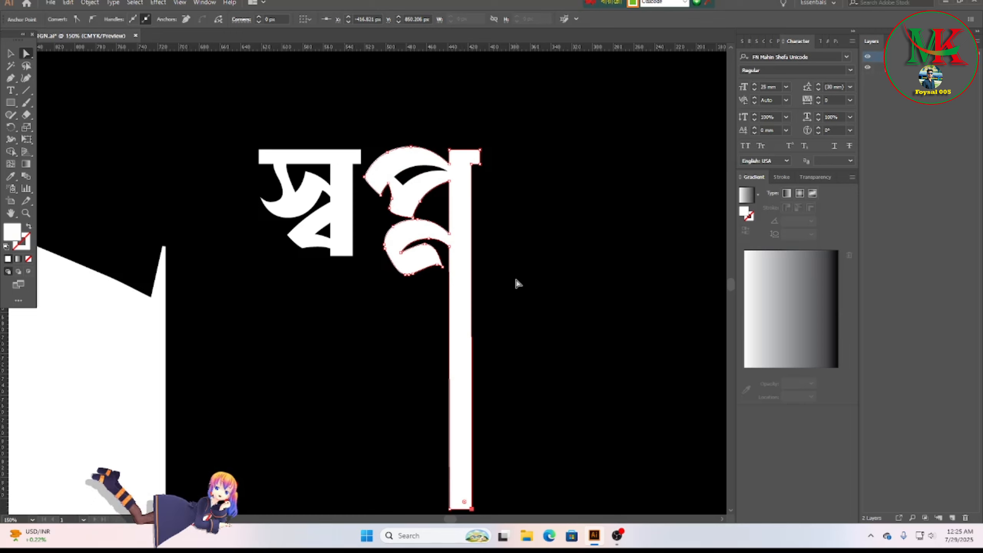
left_click(515, 279)
left_click(12, 51)
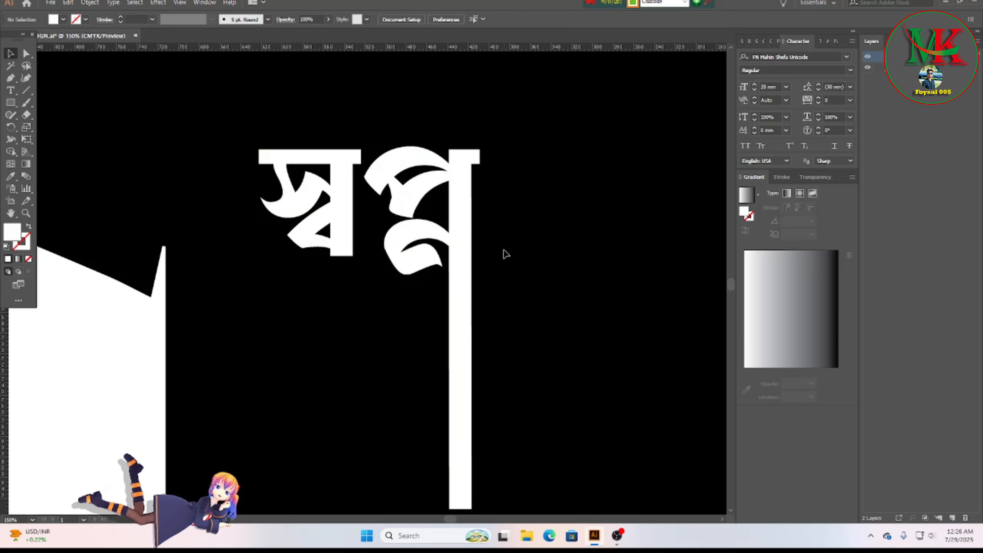
scroll(449, 192, "down", 2)
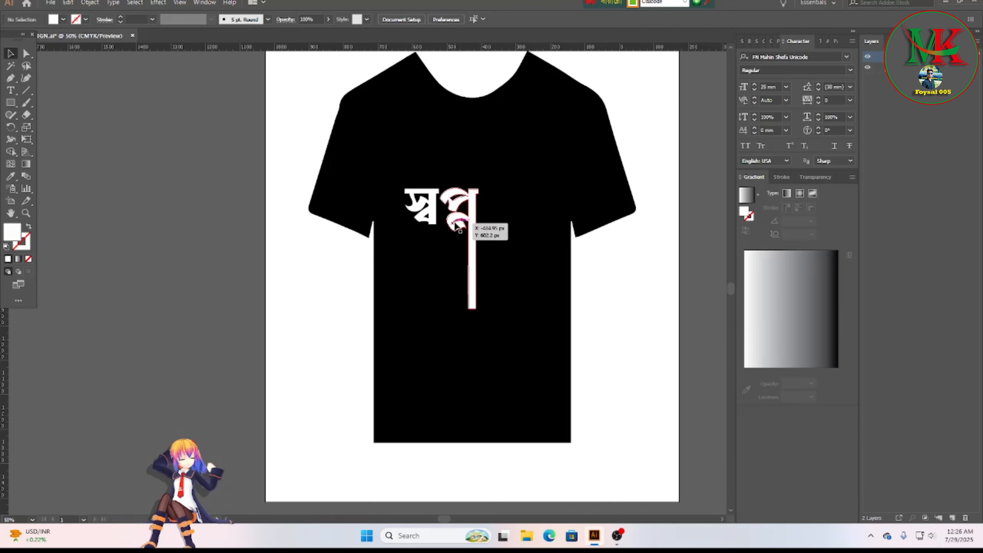
left_click(471, 230)
left_click(529, 178)
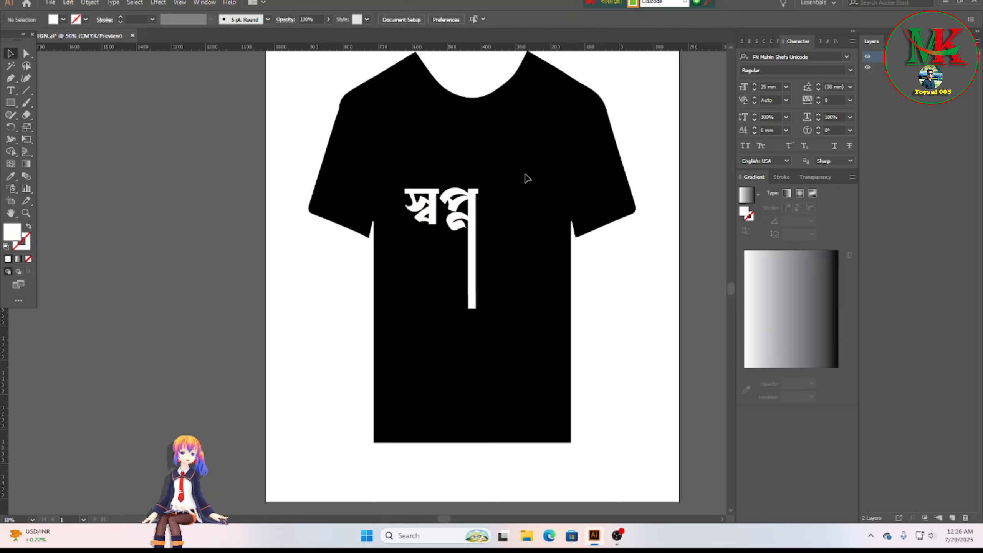
Write দেখো as a new white text on the lower part of the T-shirt, below the outlined word.
left_click(10, 91)
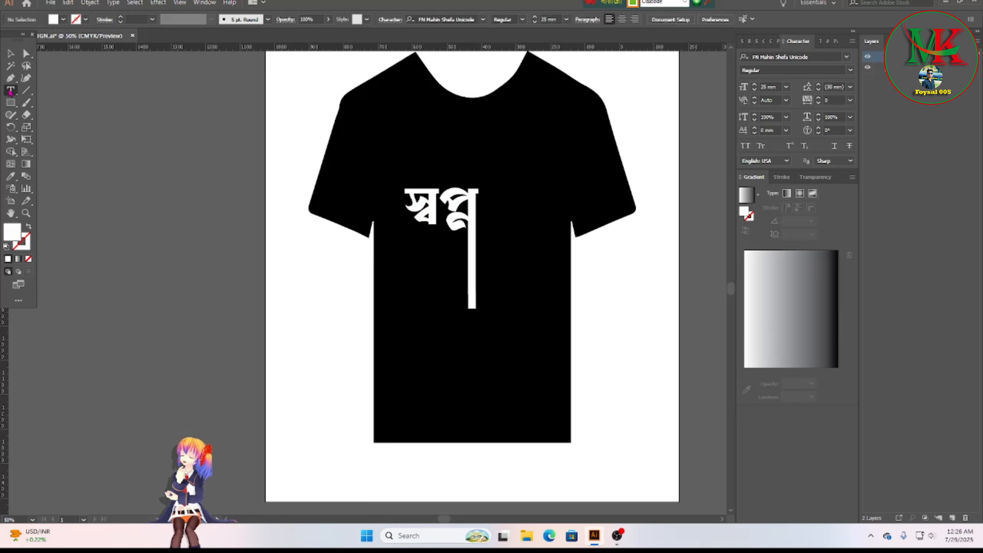
left_click(418, 374)
key("BackSpace")
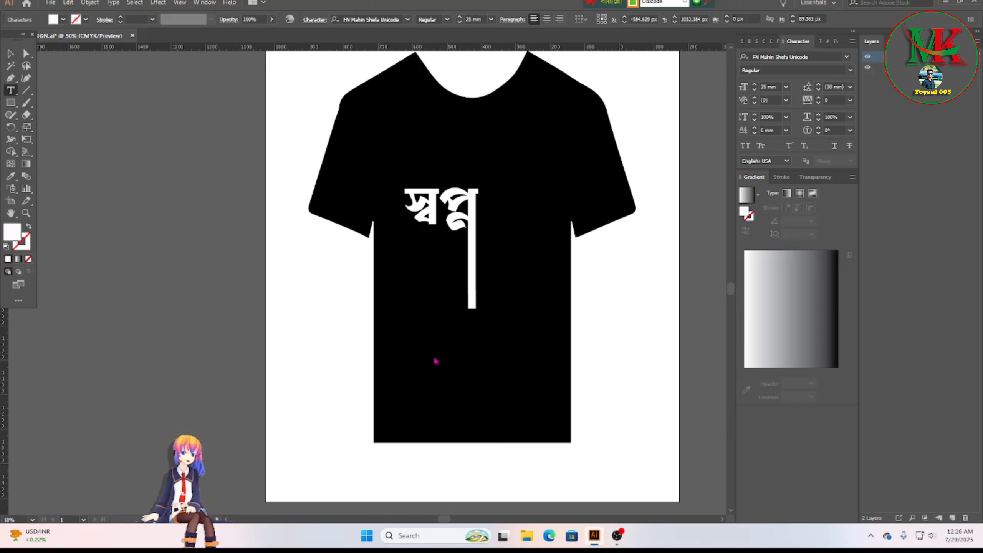
type("দে")
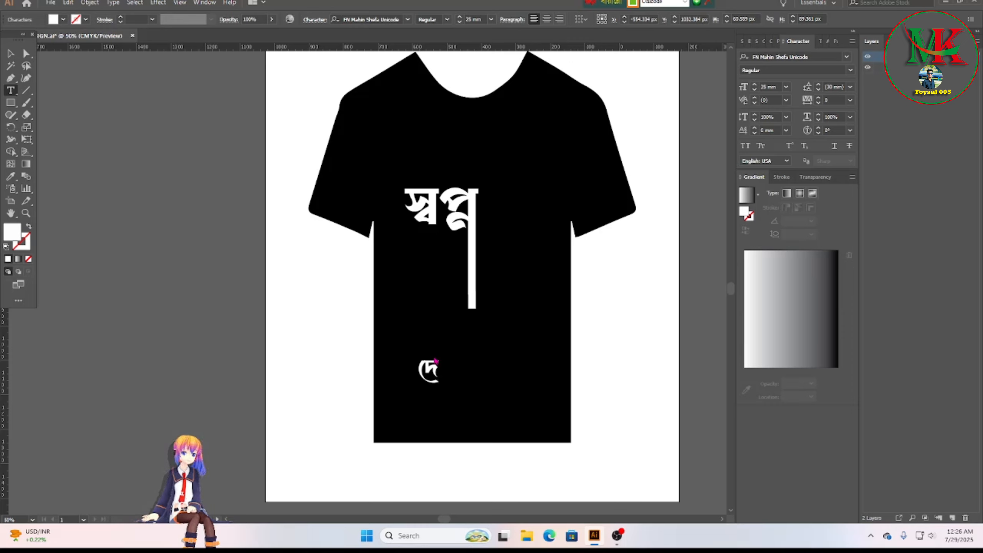
type("খো")
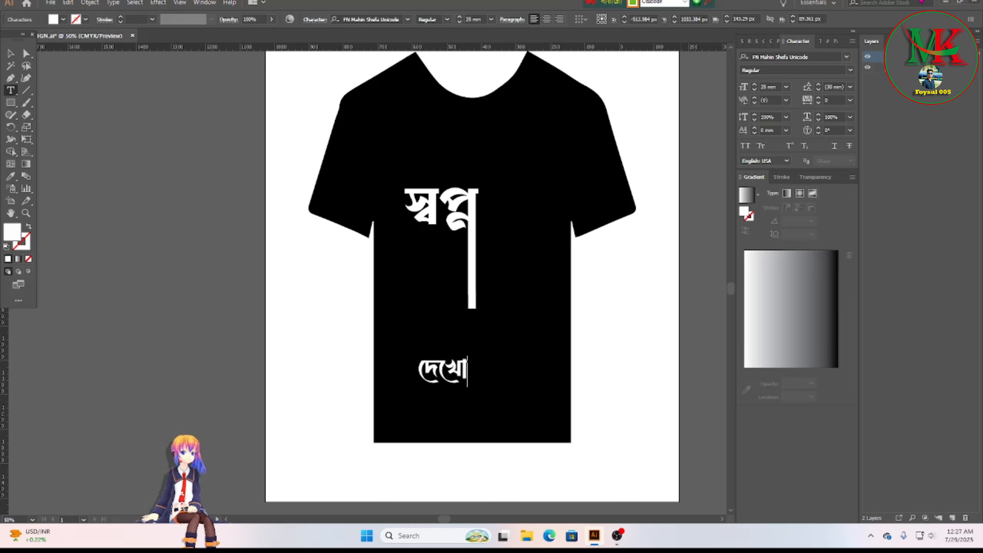
Move the word দেখো to the right side of the long stem and enlarge it to about 30 mm.
left_click(11, 53)
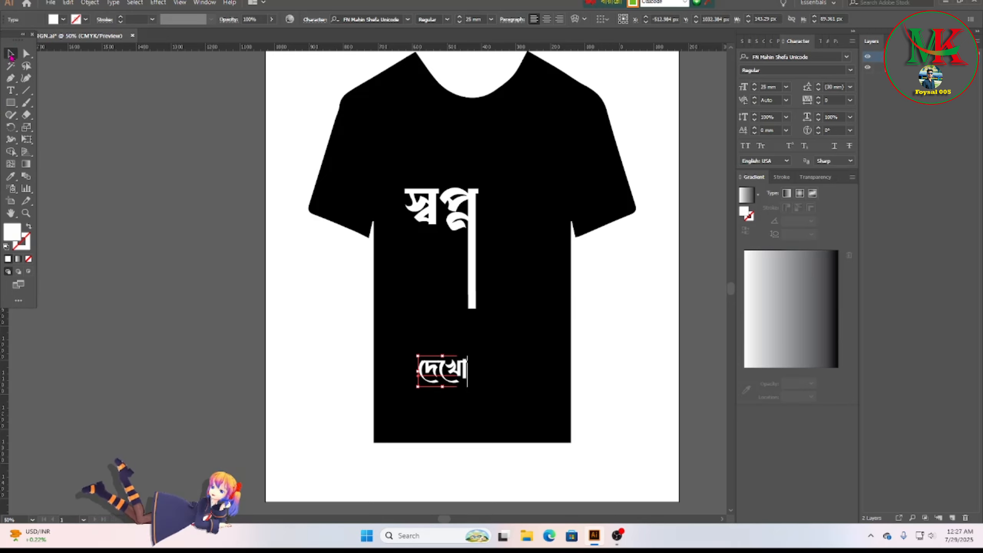
left_click_drag(453, 375, 502, 234)
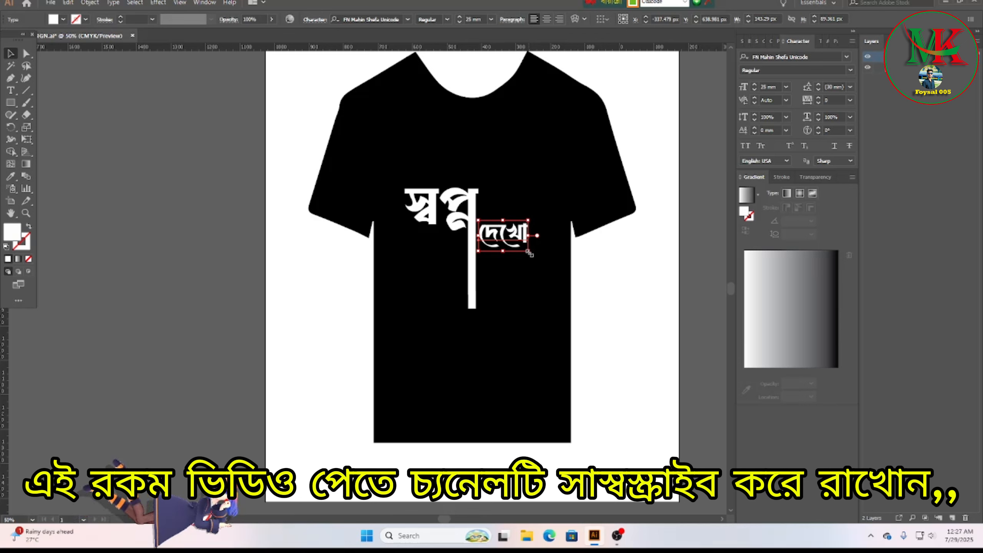
left_click_drag(529, 252, 585, 255)
left_click(585, 256)
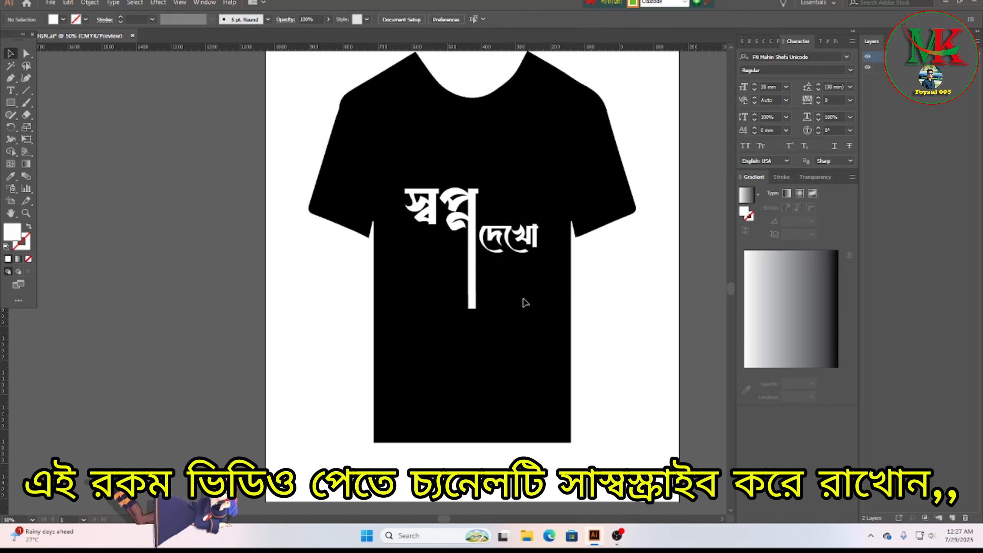
Fine-tune the position of দেখো so it sits close beside the upper part of the long stem.
left_click_drag(513, 239, 521, 228)
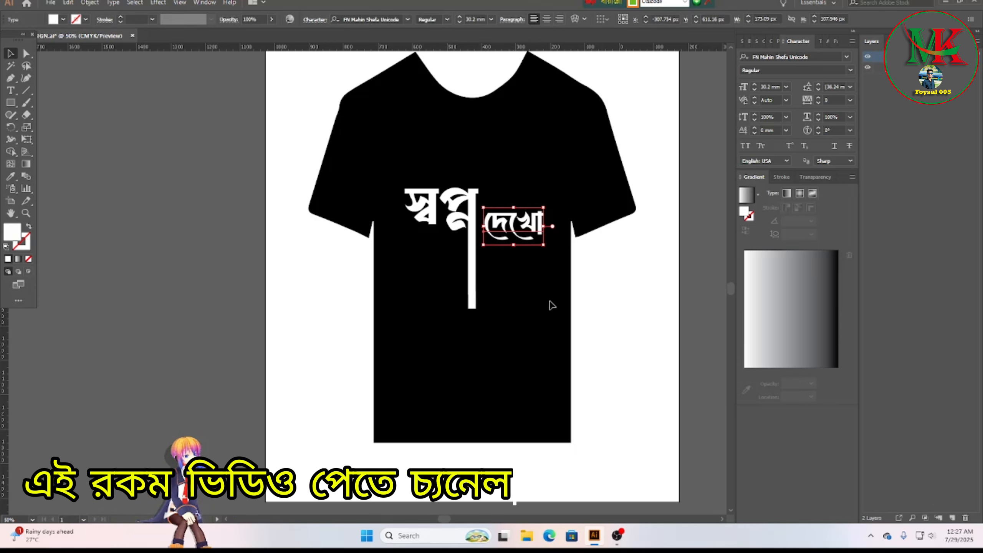
left_click(541, 312)
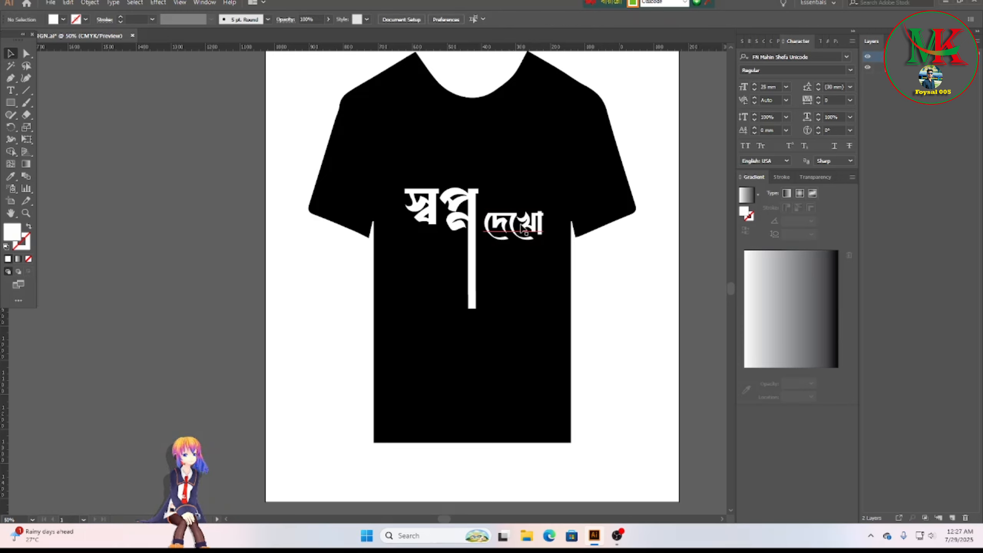
left_click_drag(529, 230, 522, 229)
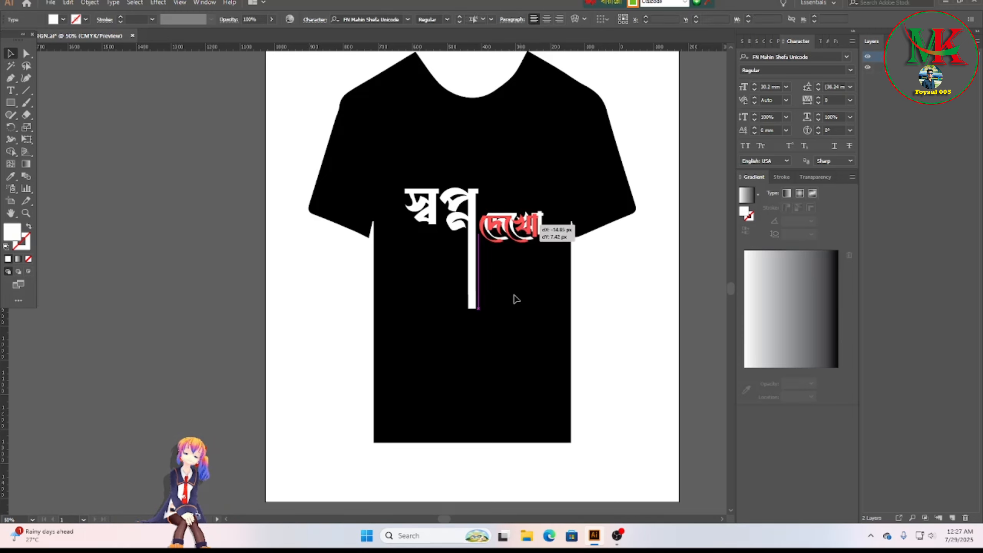
left_click(516, 299)
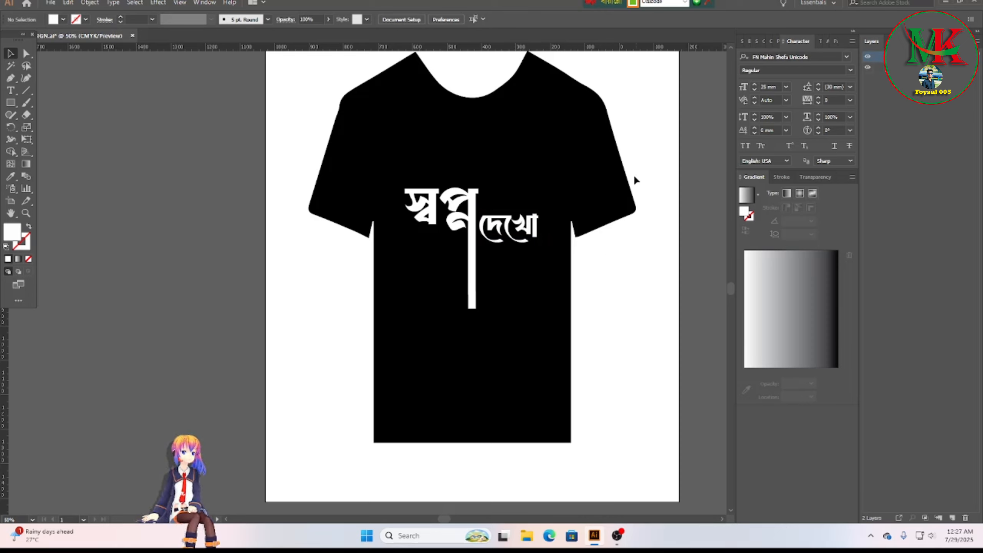
Write জয় as a new white text on the lower part of the T-shirt, just below the long stem's end.
left_click(11, 90)
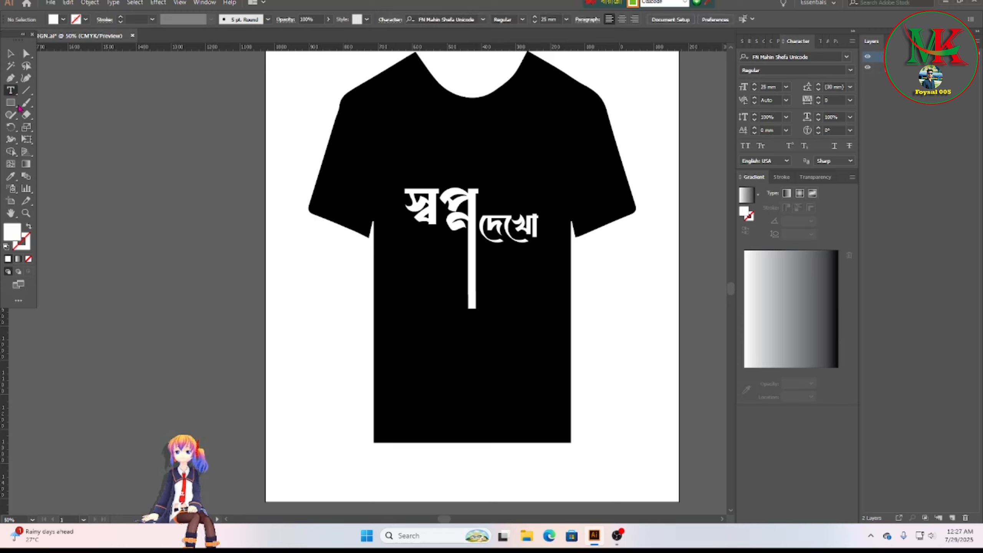
left_click(421, 323)
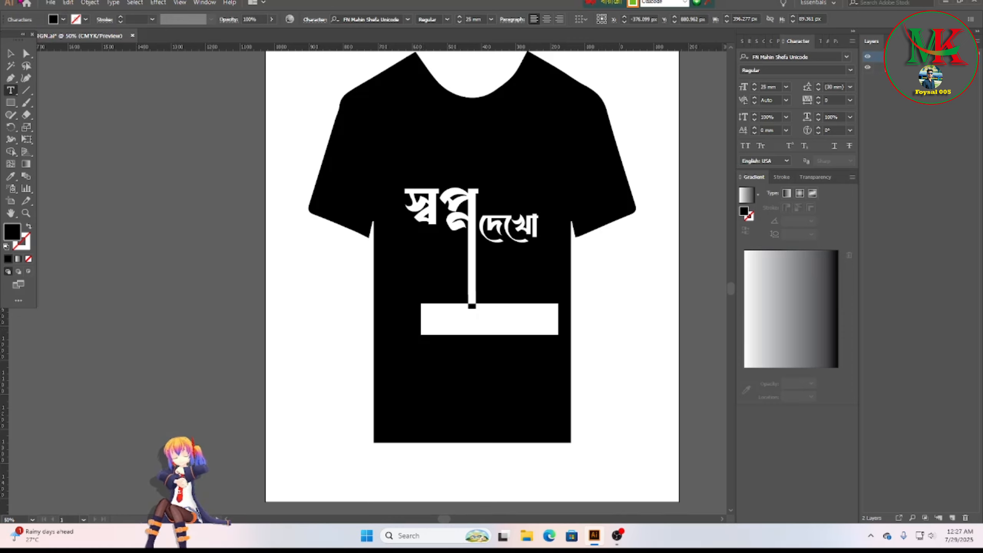
left_click(63, 20)
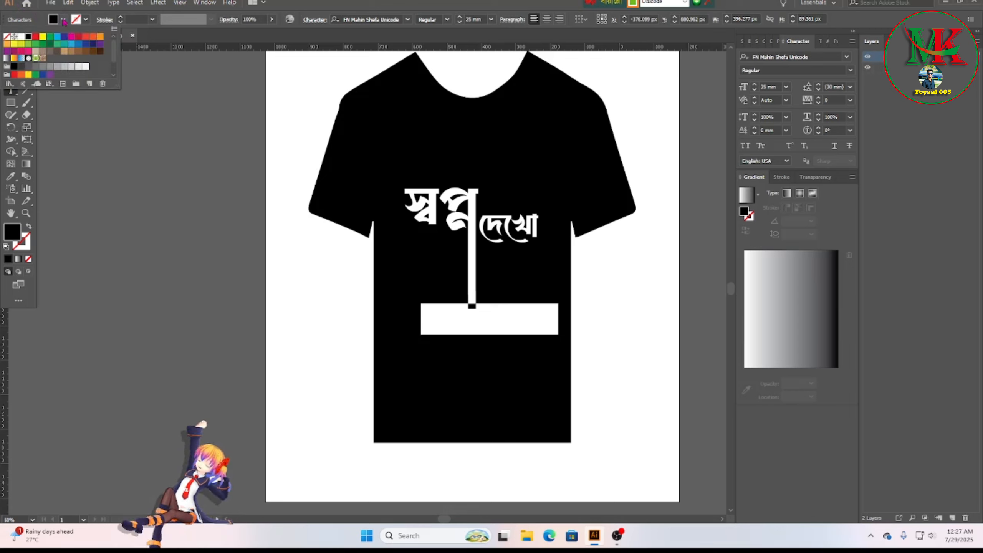
left_click(20, 38)
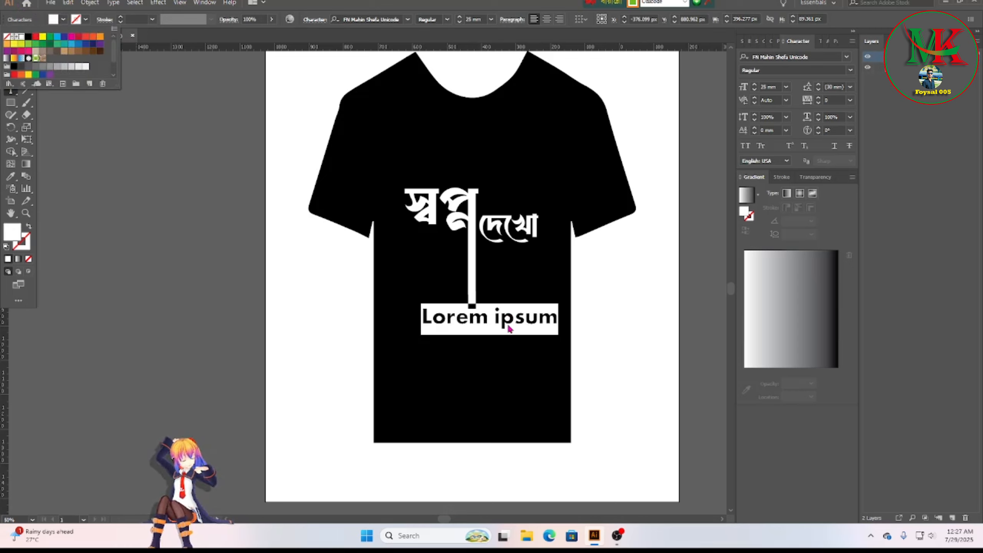
key("BackSpace")
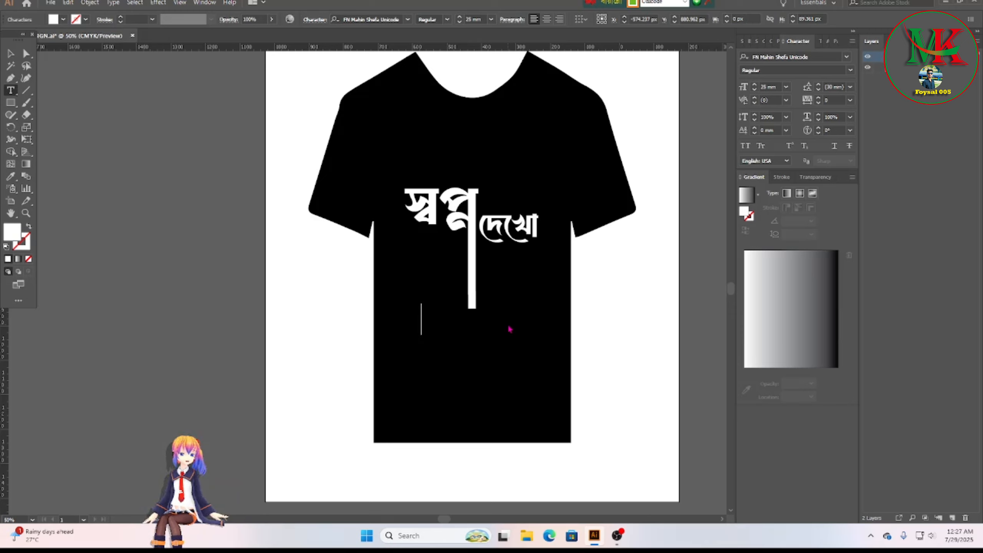
type("জয়")
key("Escape")
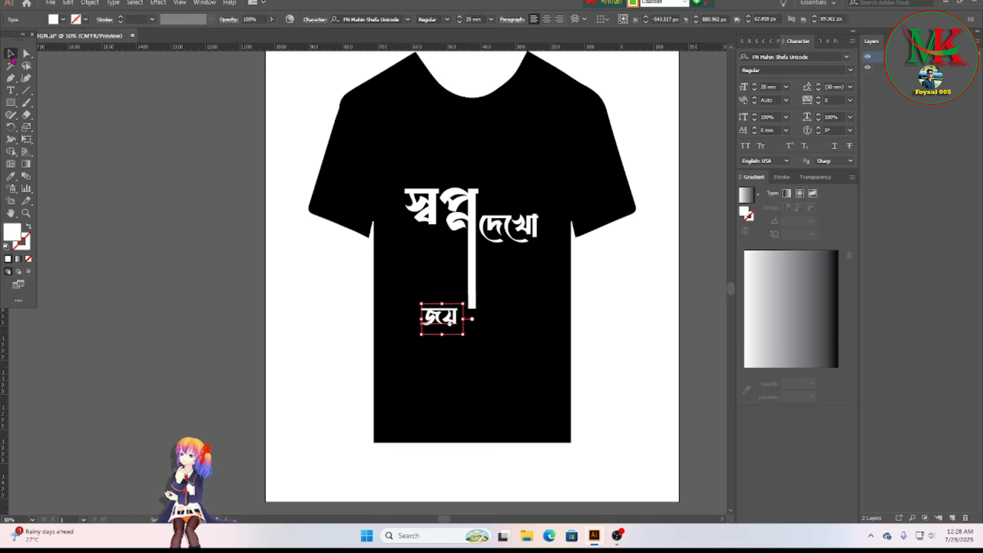
left_click(457, 352)
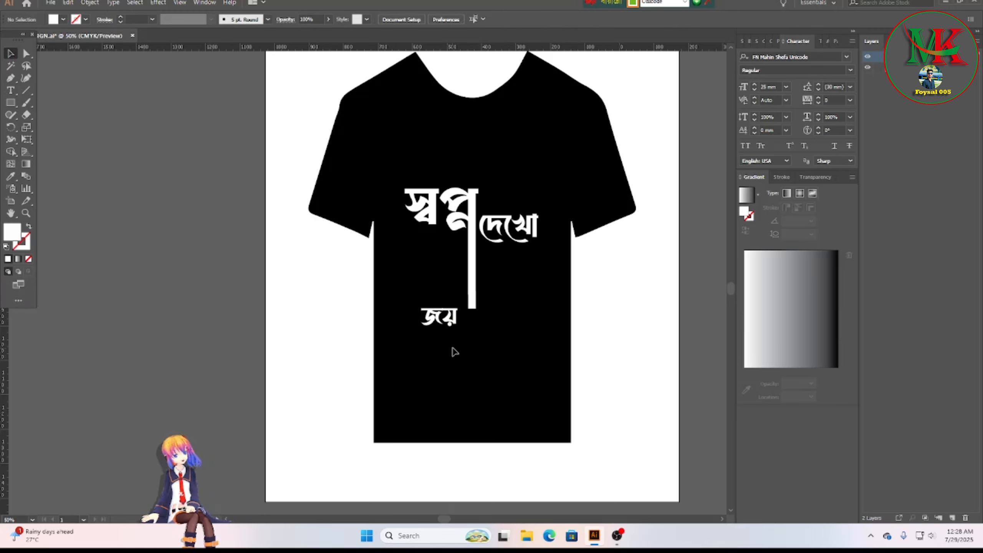
Move জয় beneath দেখো beside the long stem and set its font to Li Mahfuj AK Unicode.
left_click_drag(449, 318, 510, 272)
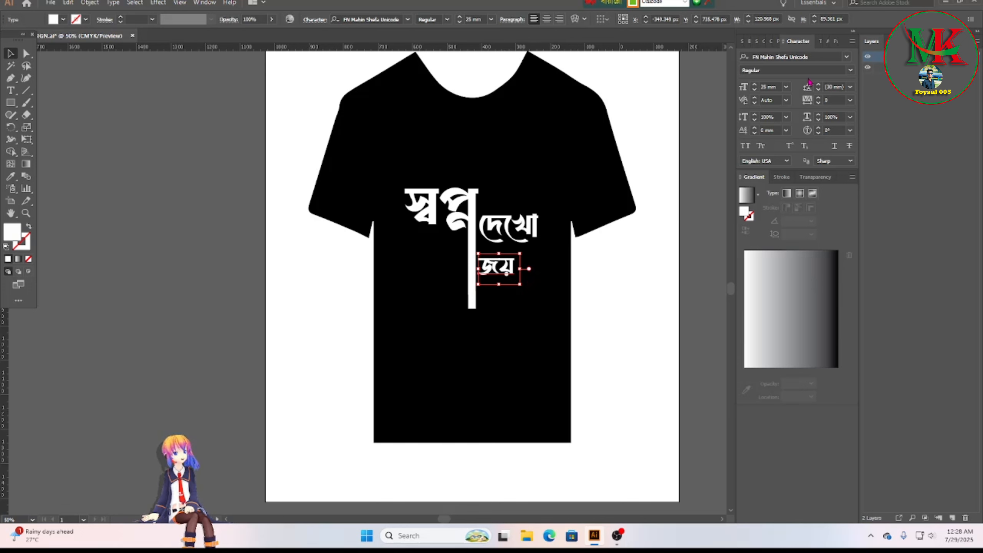
left_click(847, 57)
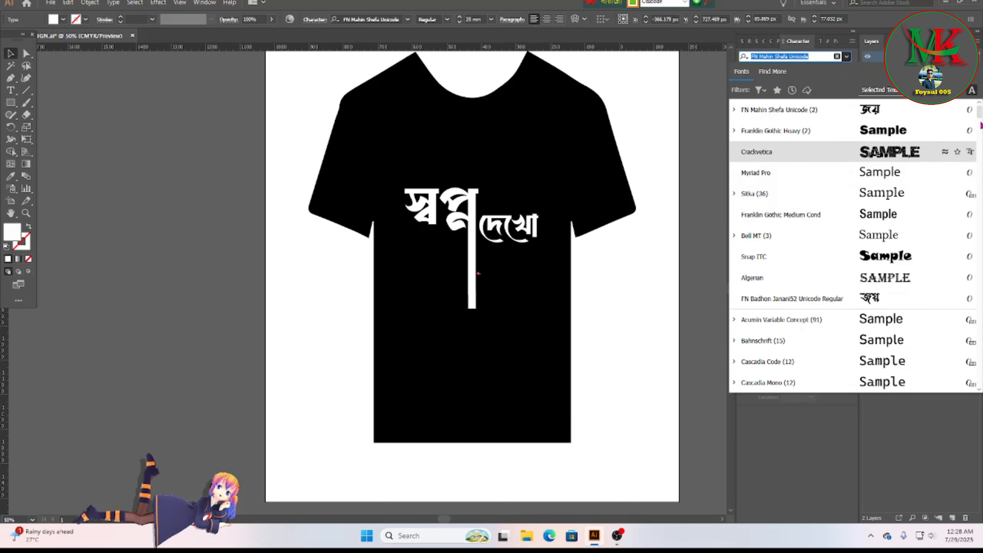
left_click_drag(980, 114, 980, 369)
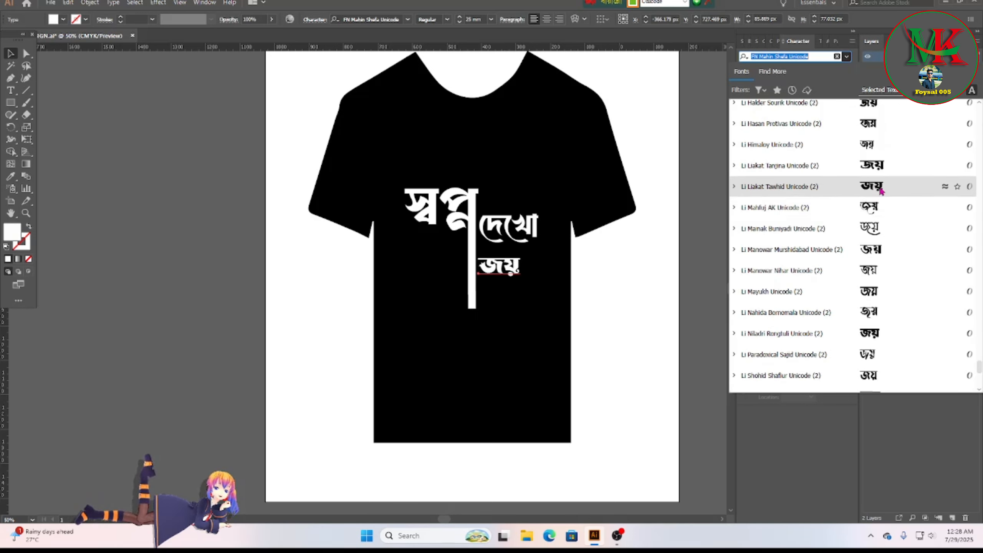
left_click(872, 208)
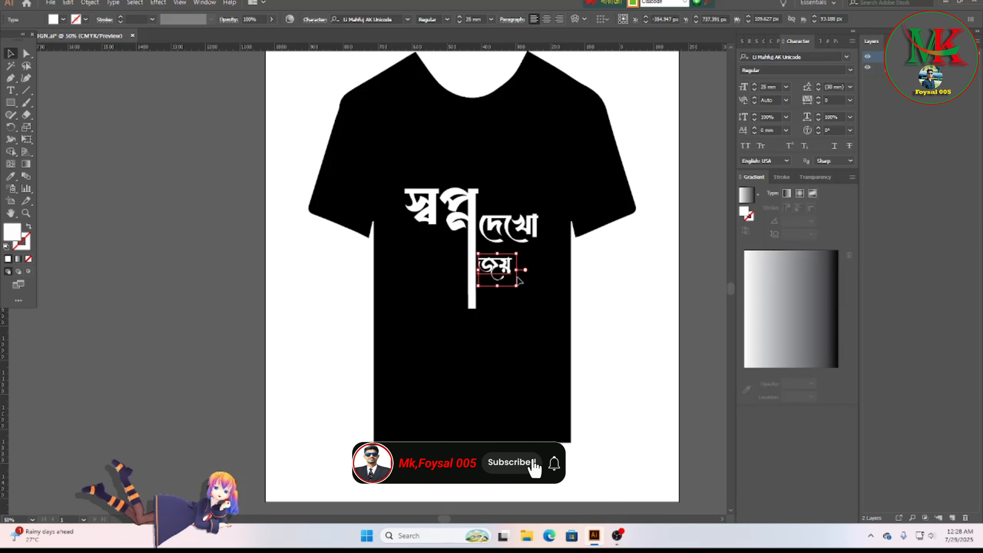
Enlarge জয় to about 33 mm with about 81% horizontal scale and position it under দেখো.
left_click_drag(525, 270, 508, 298)
left_click(520, 334)
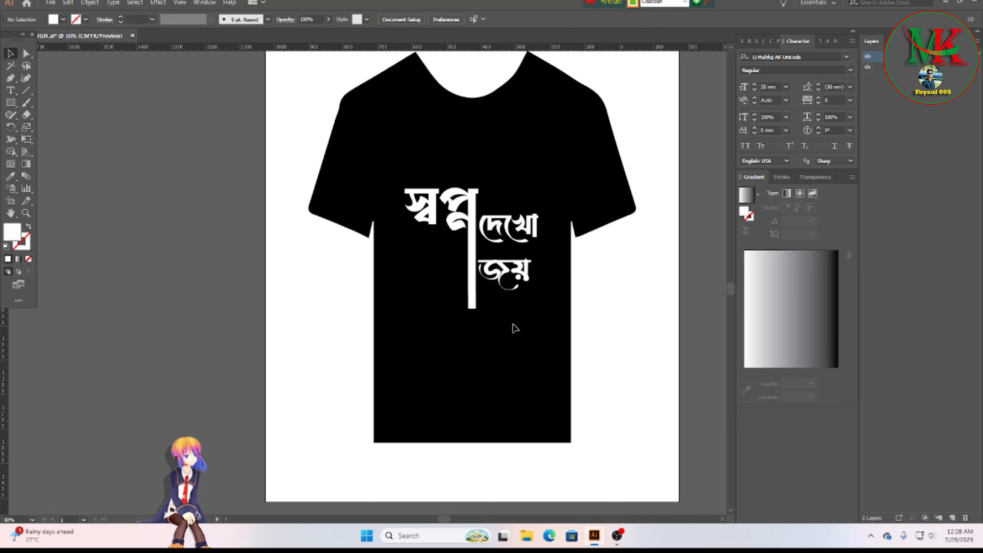
left_click_drag(504, 274, 507, 265)
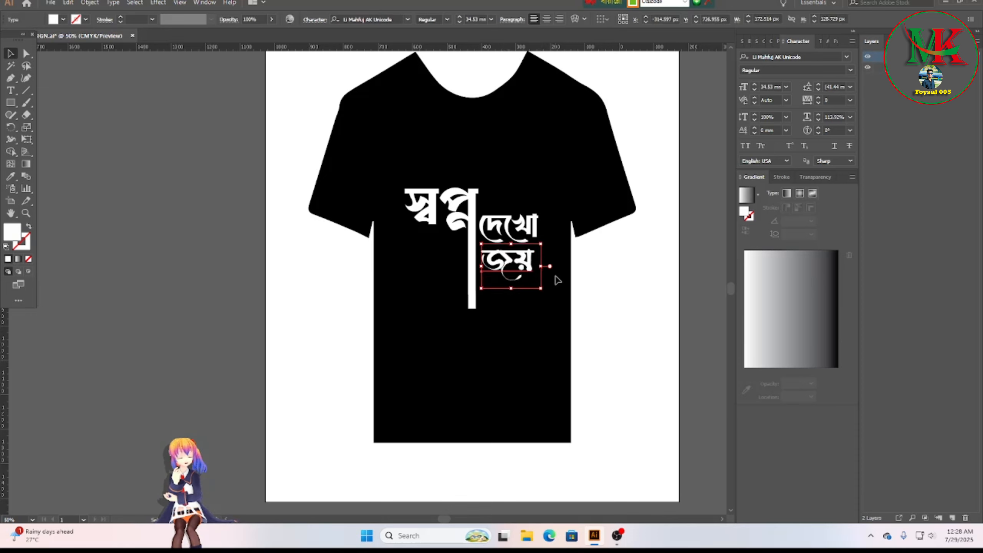
left_click_drag(542, 290, 520, 281)
left_click(689, 171)
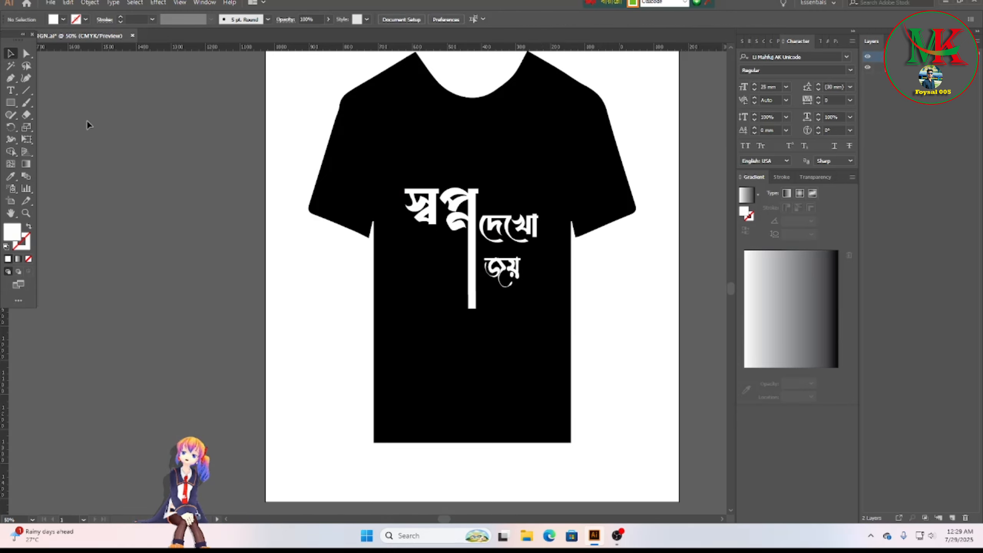
Write হবেই as a new white text low on the T-shirt and set its font to Li Manowar Murshidabad Unicode.
left_click(10, 91)
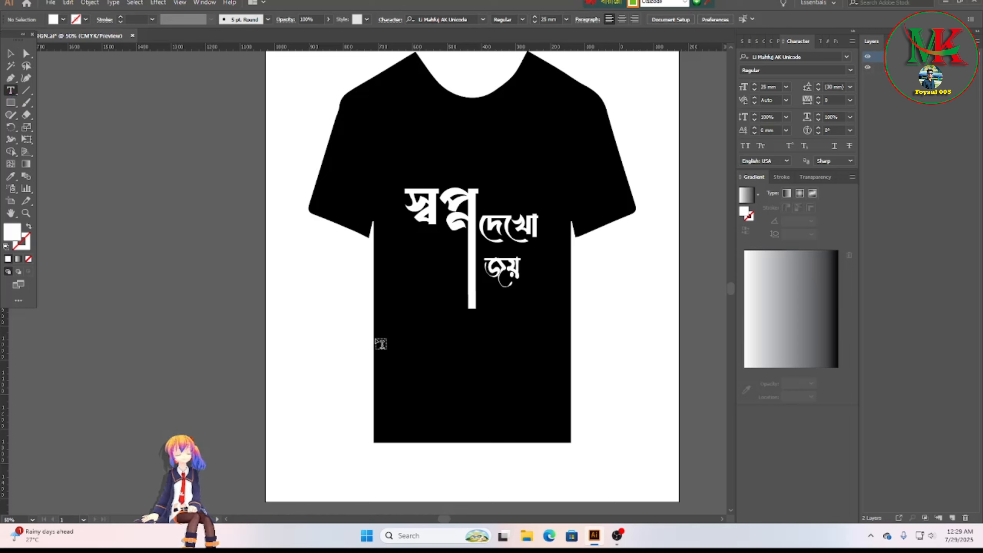
left_click(443, 366)
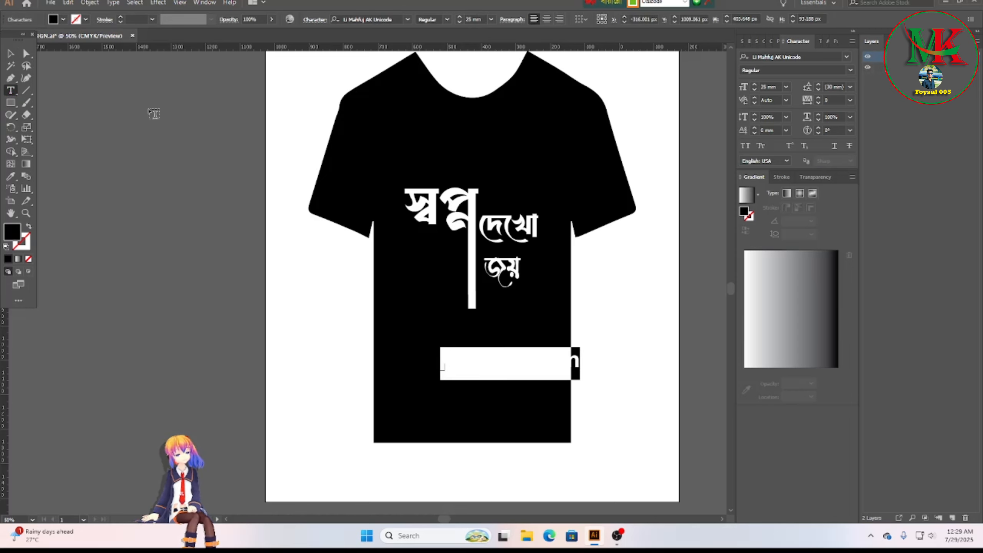
left_click(62, 20)
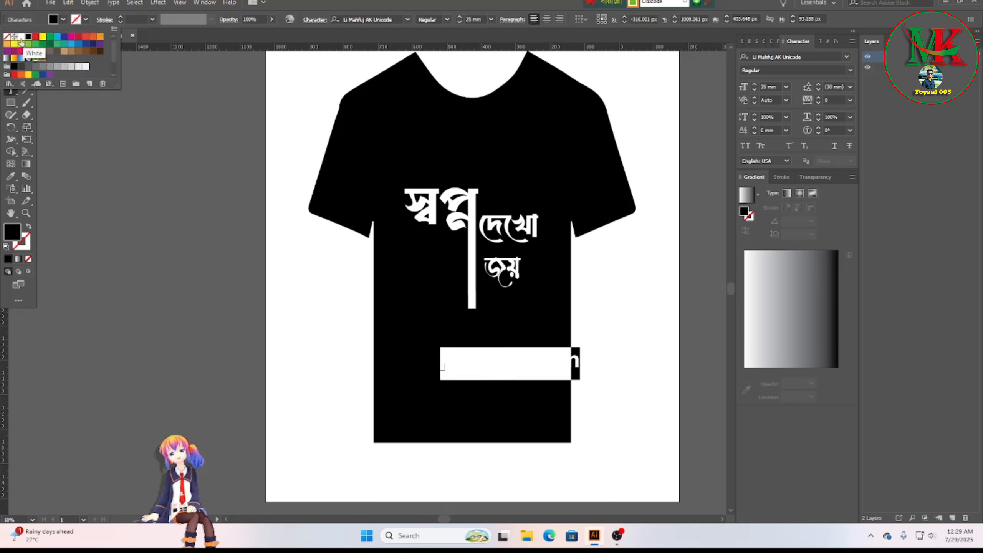
left_click(21, 38)
key("BackSpace")
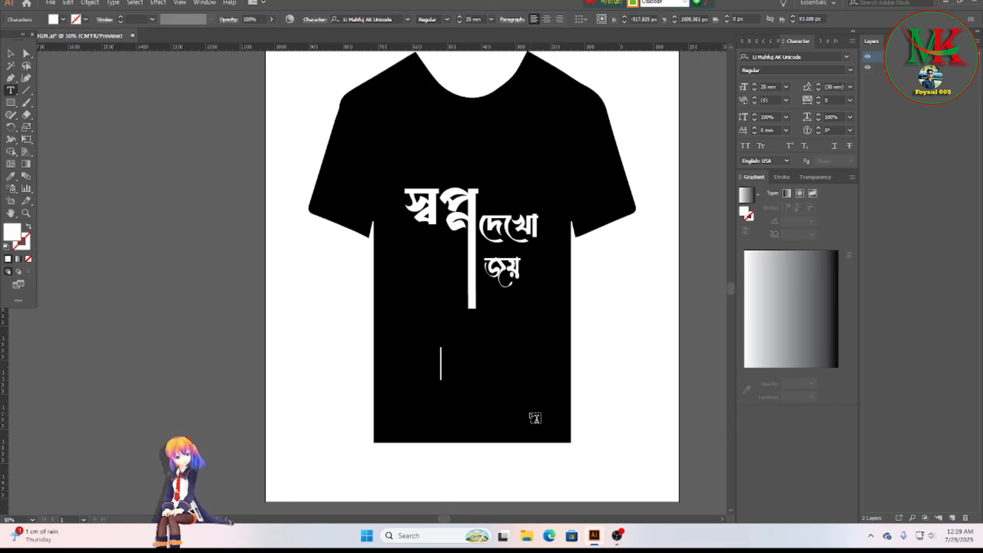
type("হ")
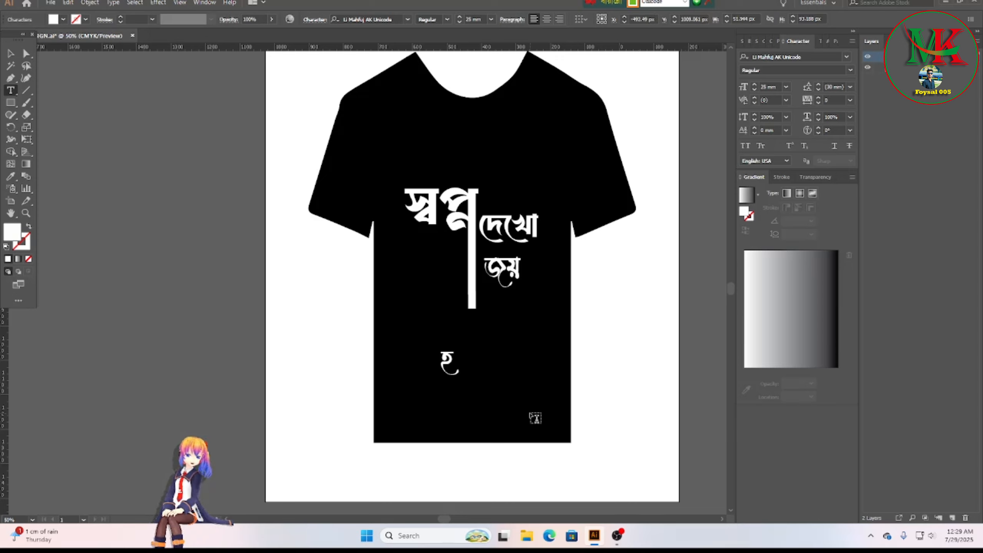
type("বে")
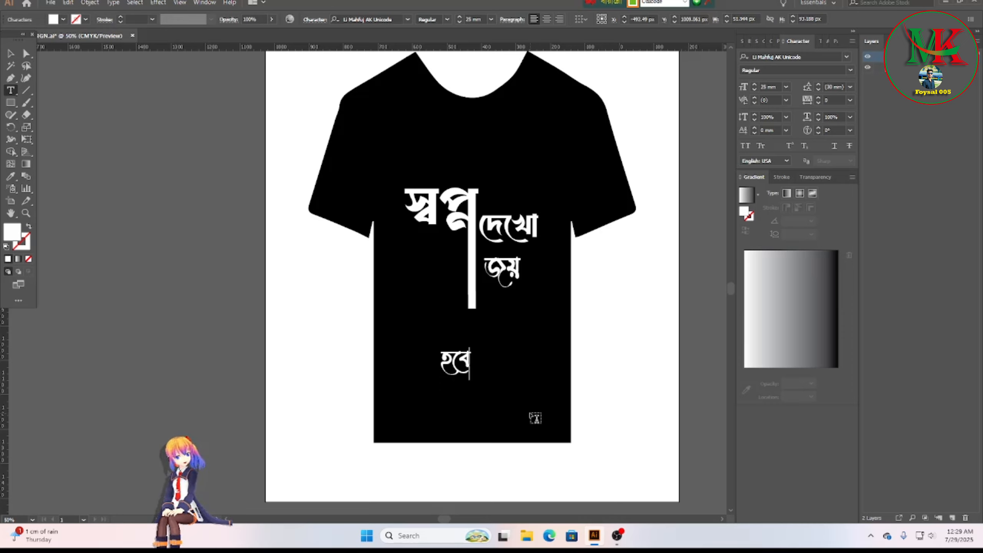
type("ই")
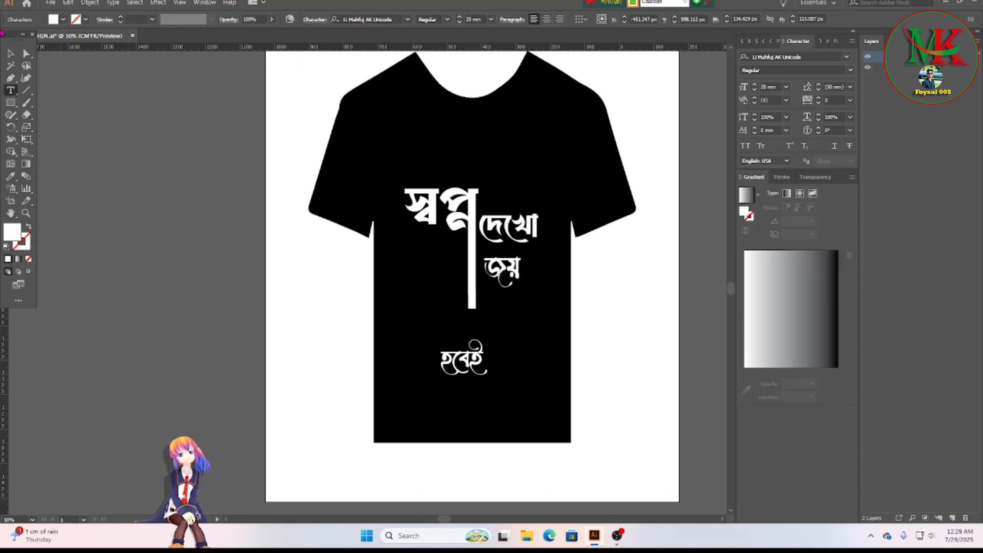
left_click(10, 53)
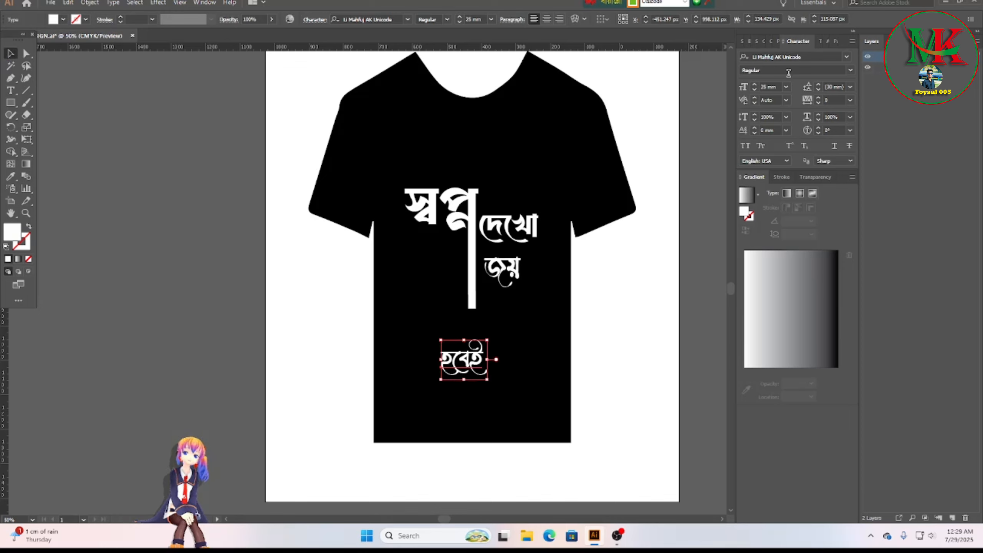
left_click(847, 56)
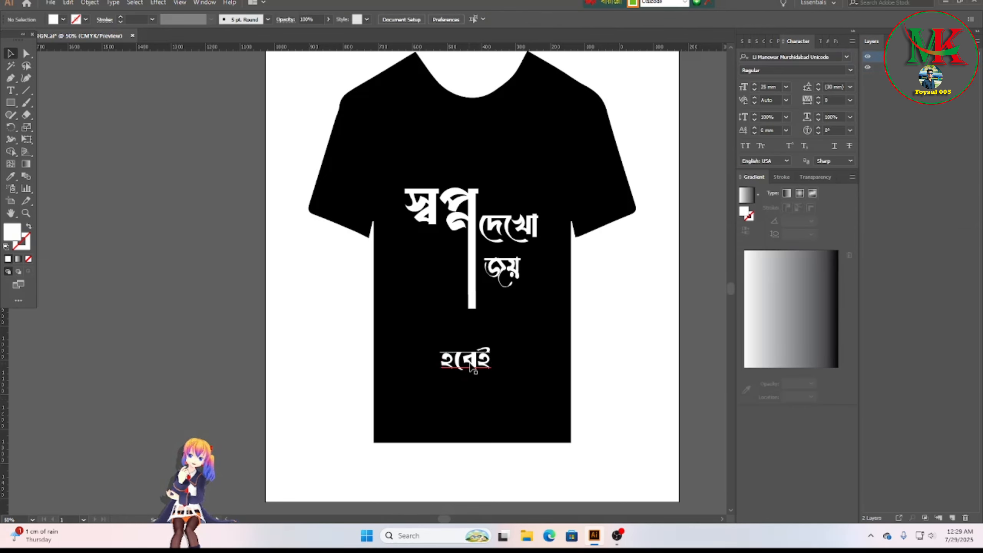
Move হবেই beneath জয় beside the stem's lower end and widen it slightly to match the width of দেখো.
left_click_drag(478, 359, 489, 325)
left_click(510, 362)
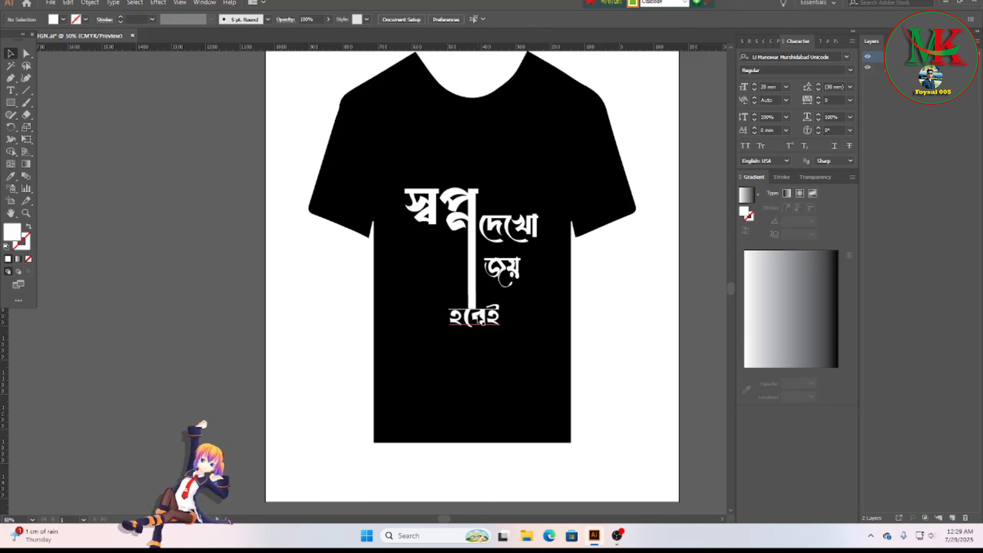
left_click_drag(488, 325, 519, 306)
left_click(537, 348)
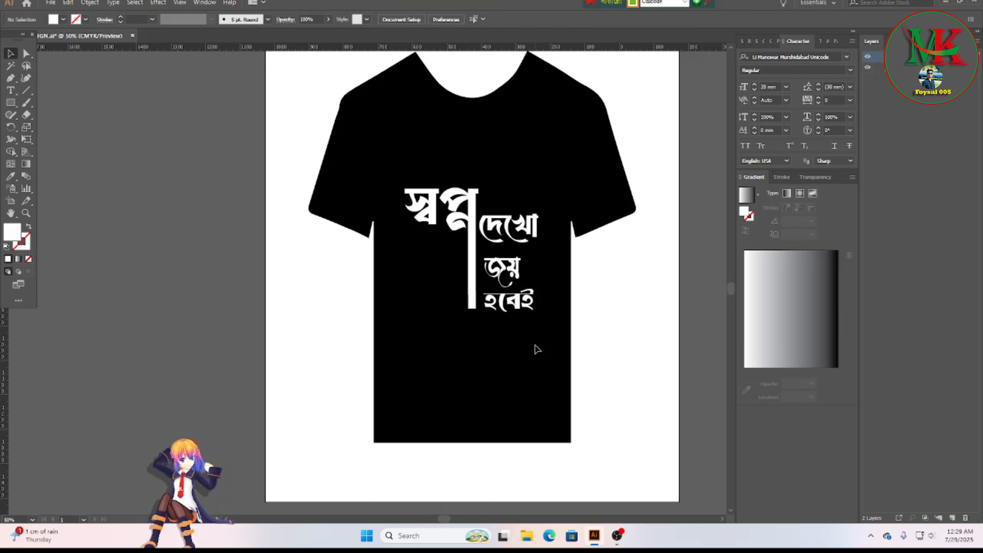
left_click(520, 310)
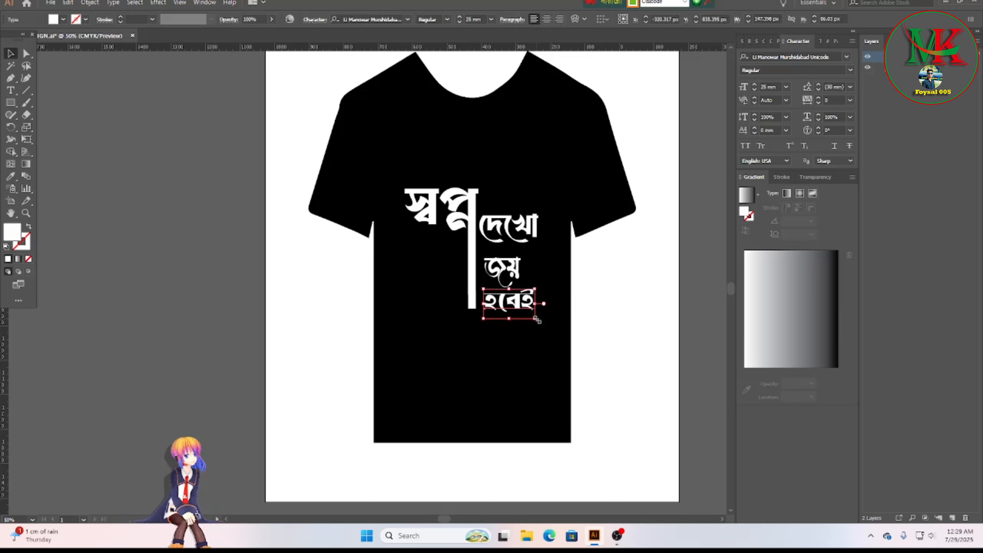
left_click_drag(537, 321, 560, 321)
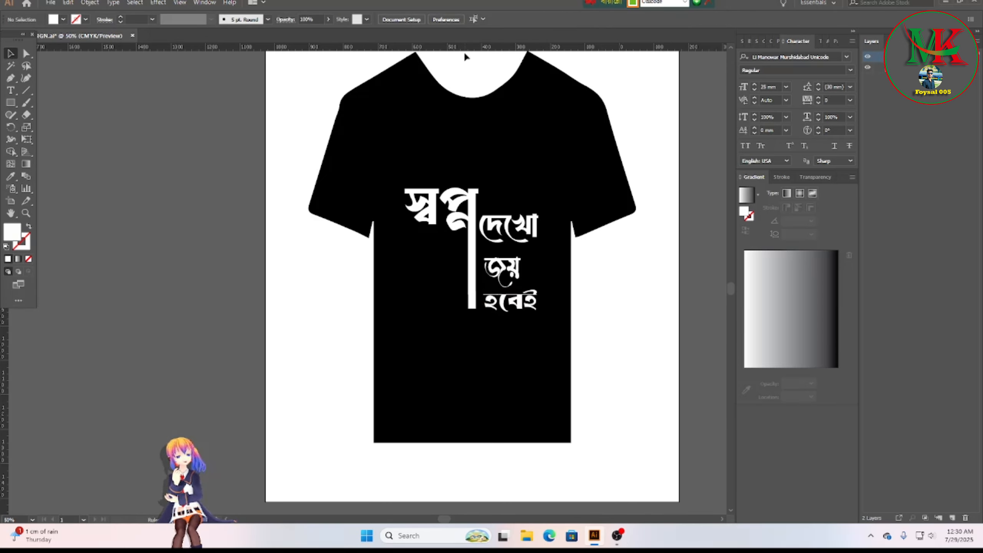
Place a horizontal guide at the long stem's lower end and nudge হবেই up until its base sits on the guide.
left_click_drag(464, 47, 467, 310)
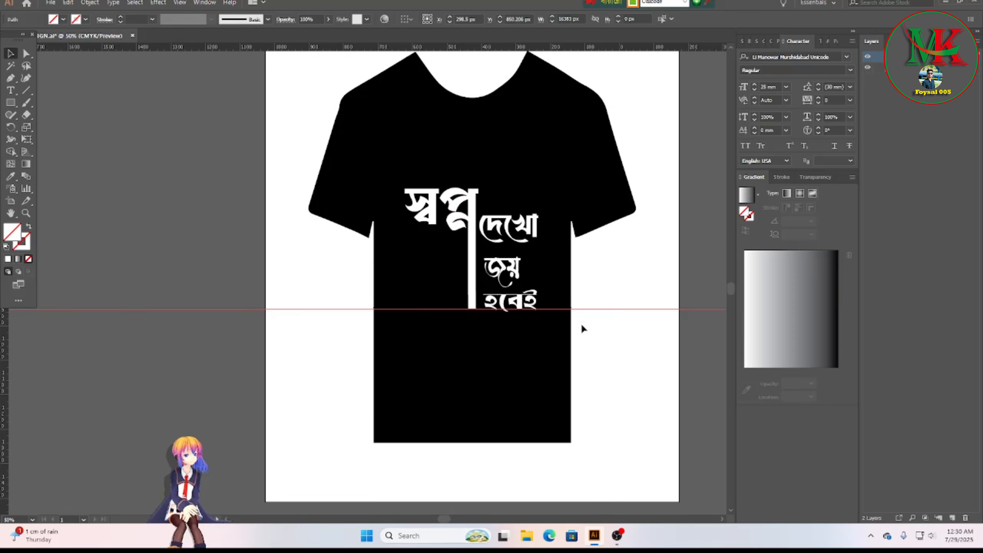
left_click(522, 308)
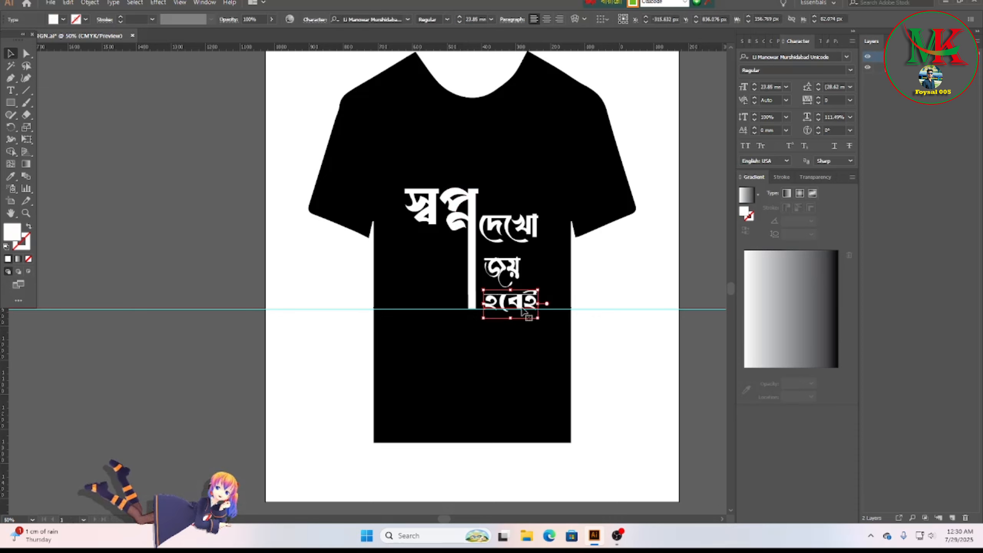
key("Up")
key("Up")
key("Up")
key("Up")
key("Up")
key("Up")
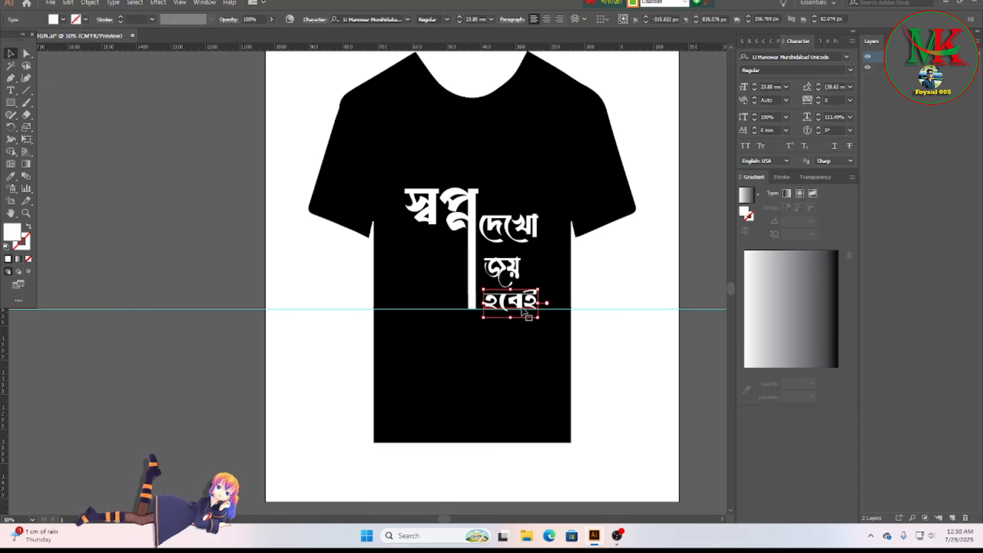
key("Up")
key("Up")
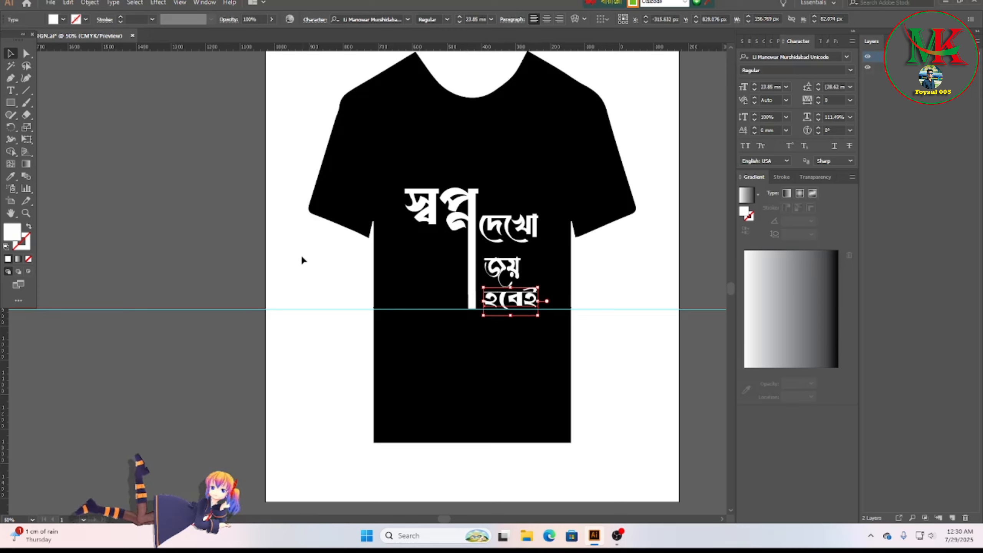
Delete the horizontal guide and shift জয় slightly up and to the right between দেখো and হবেই.
left_click_drag(214, 343, 216, 344)
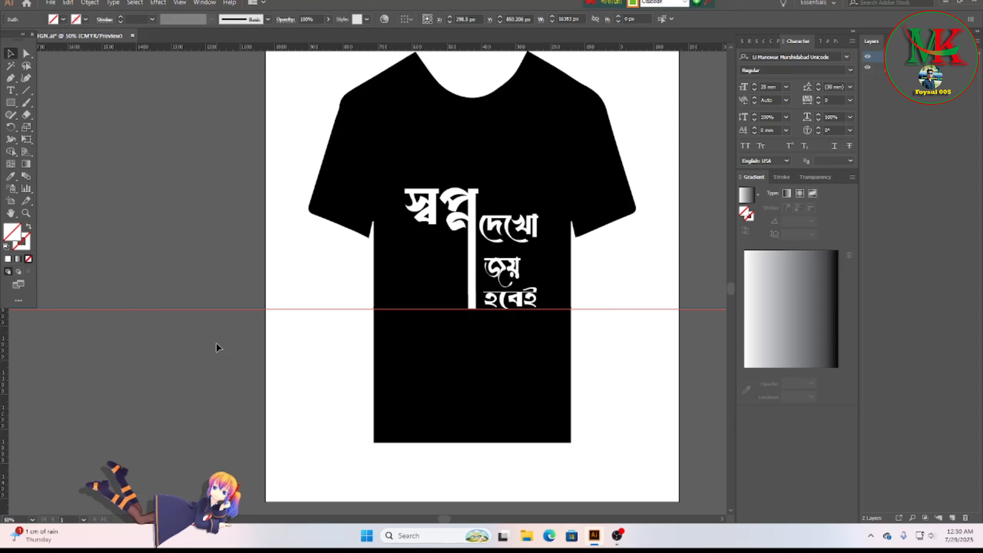
key("Delete")
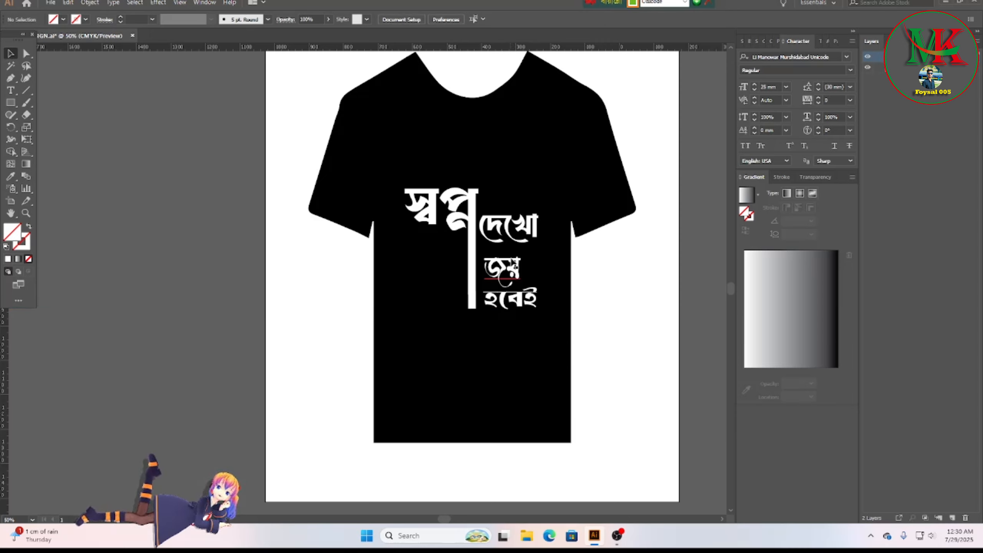
left_click_drag(513, 273, 517, 270)
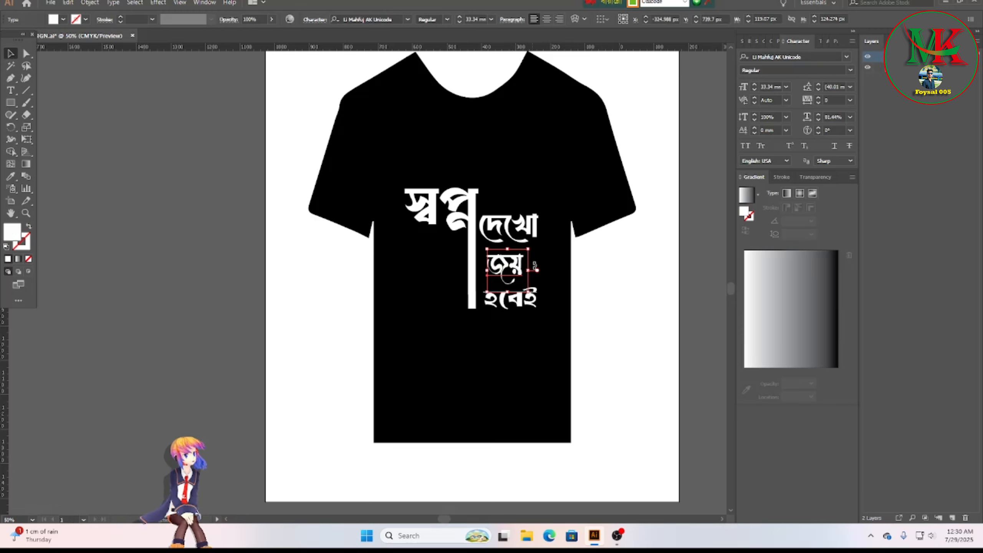
left_click(552, 278)
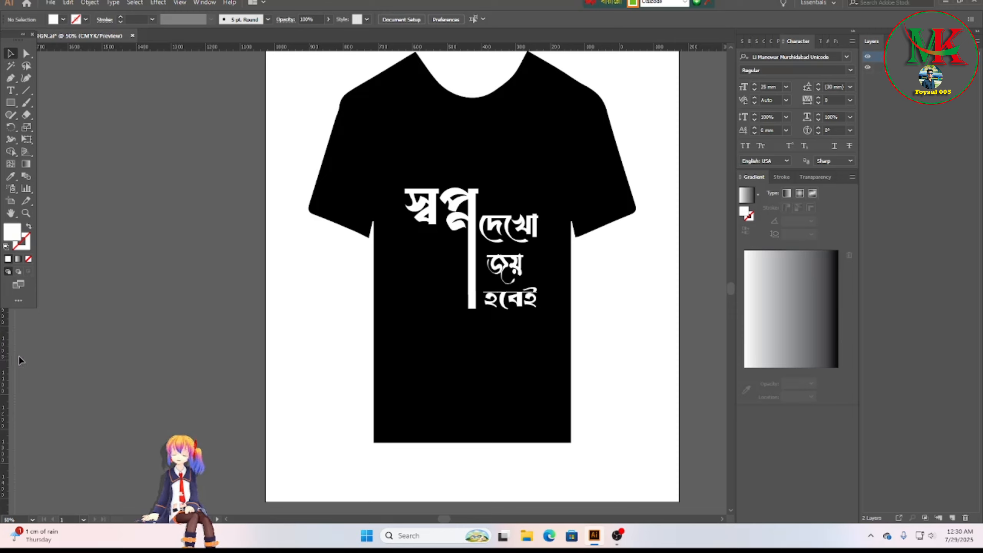
Place a vertical guide just to the right of the long stem and nudge দেখো right until its left edge meets it.
left_click_drag(219, 350, 487, 338)
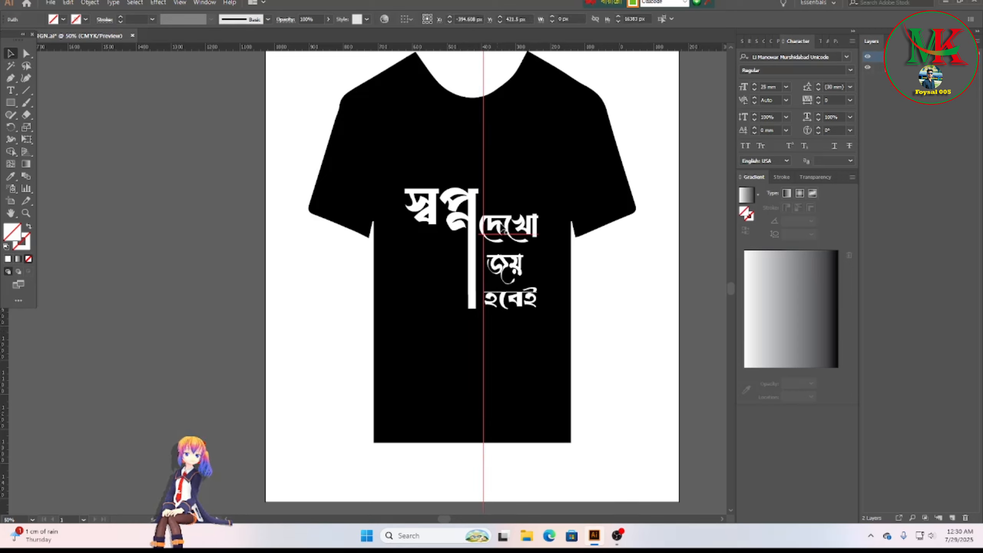
left_click(503, 229)
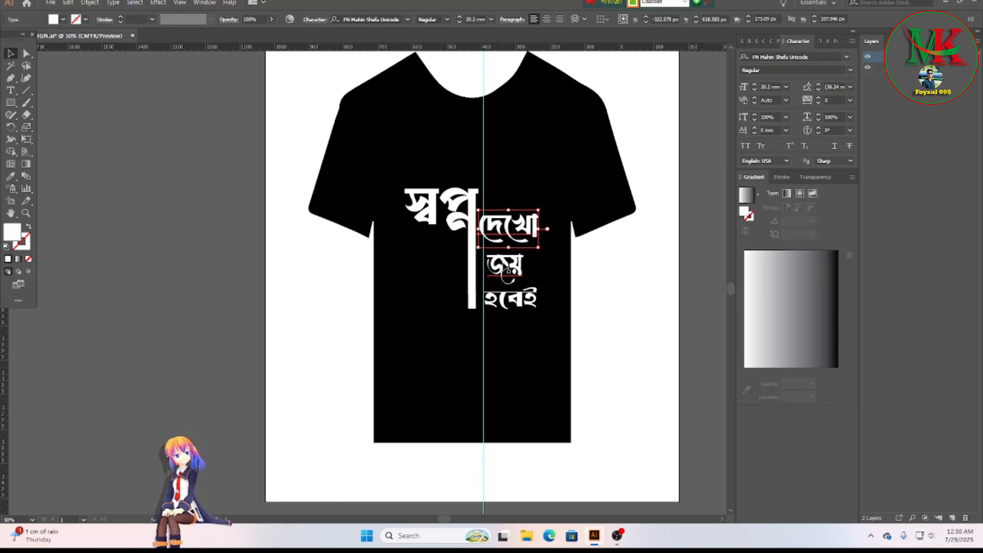
key("Right")
key("Right")
key("Right")
key("Right")
key("Right")
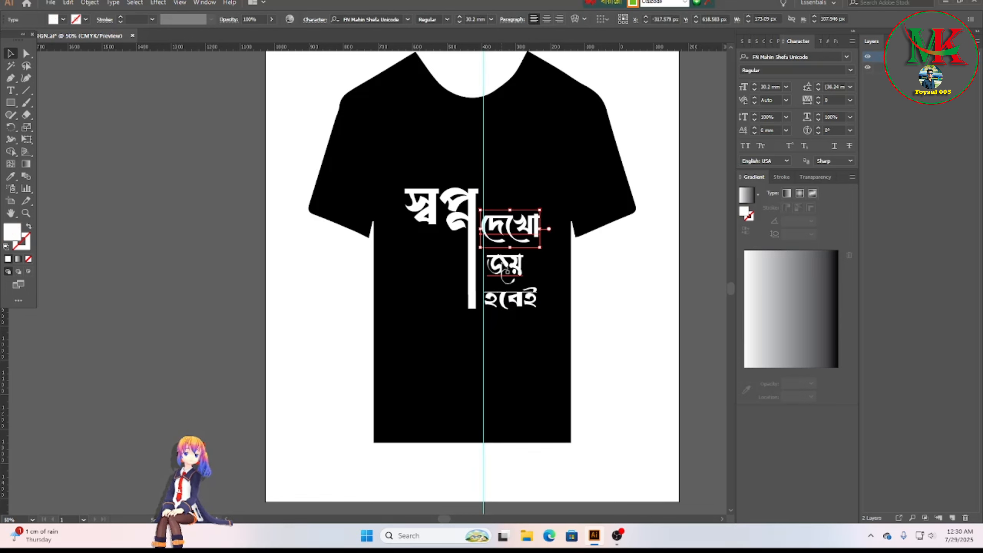
key("Right")
key("Right")
key("Right")
key("Right")
key("Right")
key("Right")
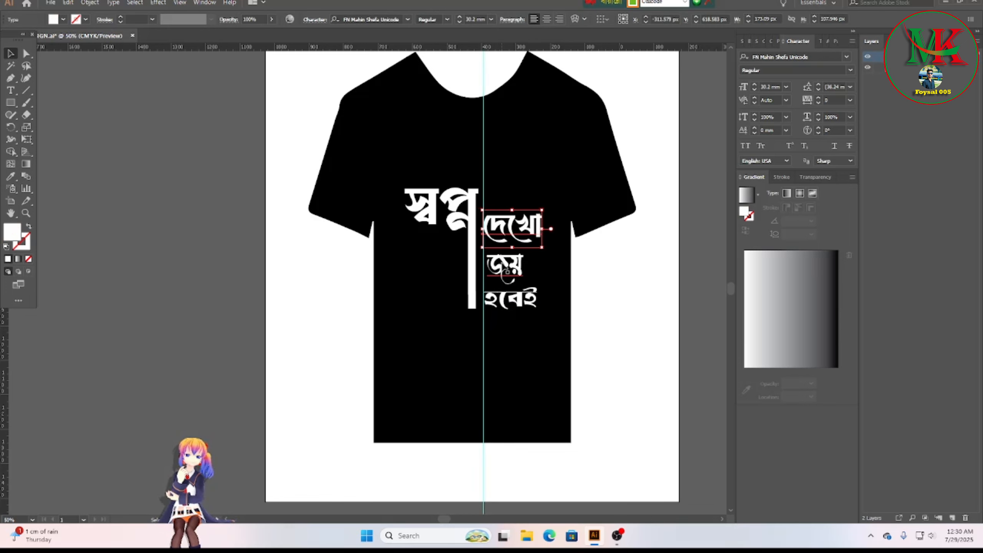
Nudge জয় left until its left edge lines up with the vertical guide.
left_click(508, 275)
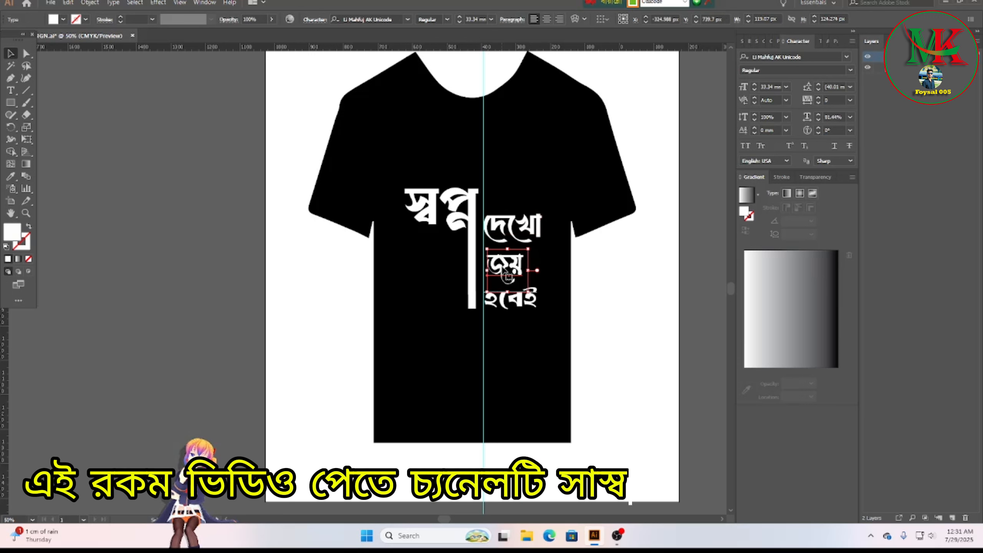
key("Left")
key("Left")
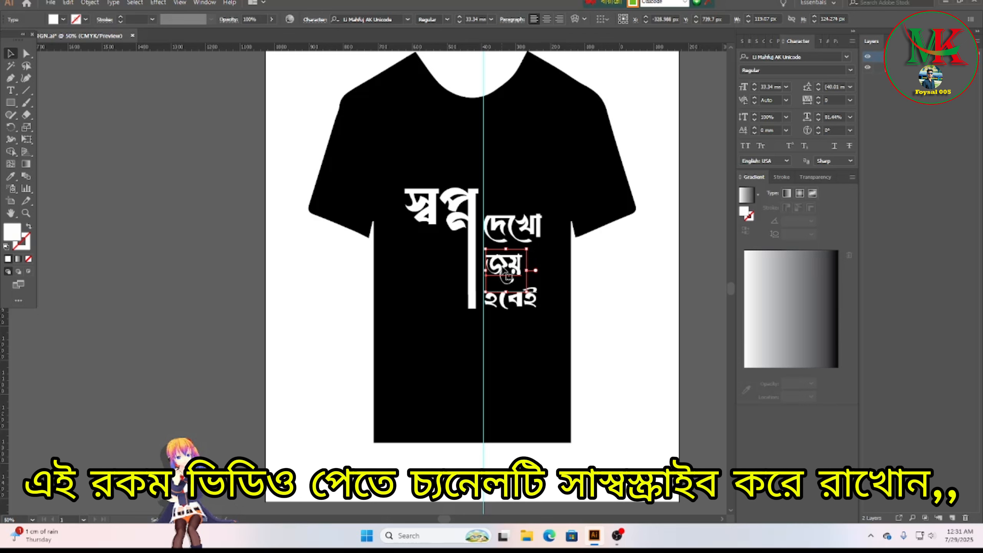
key("Left")
key("Left")
key("Left")
key("Left")
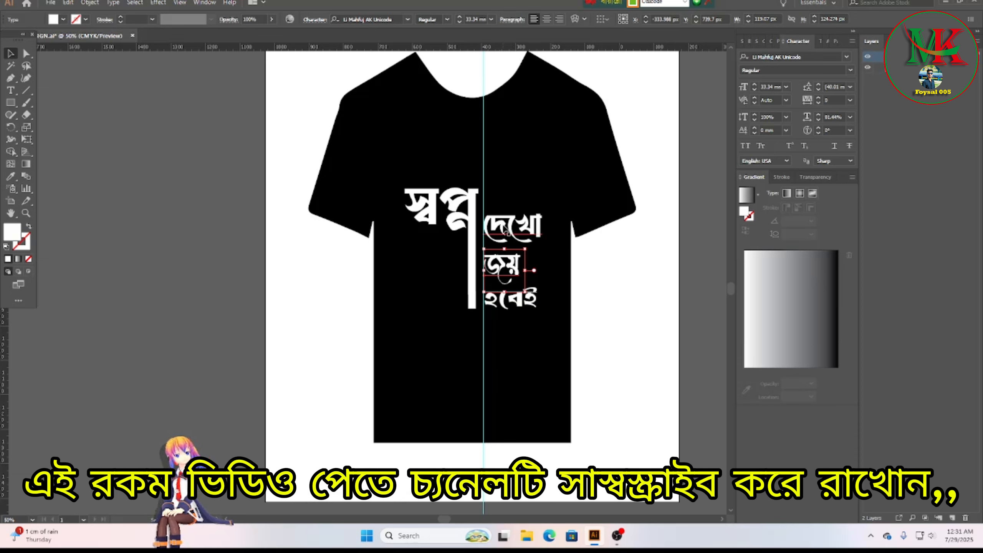
Shift দেখো slightly further right and check the left edges of হবেই and জয় against the vertical guide.
left_click(507, 231)
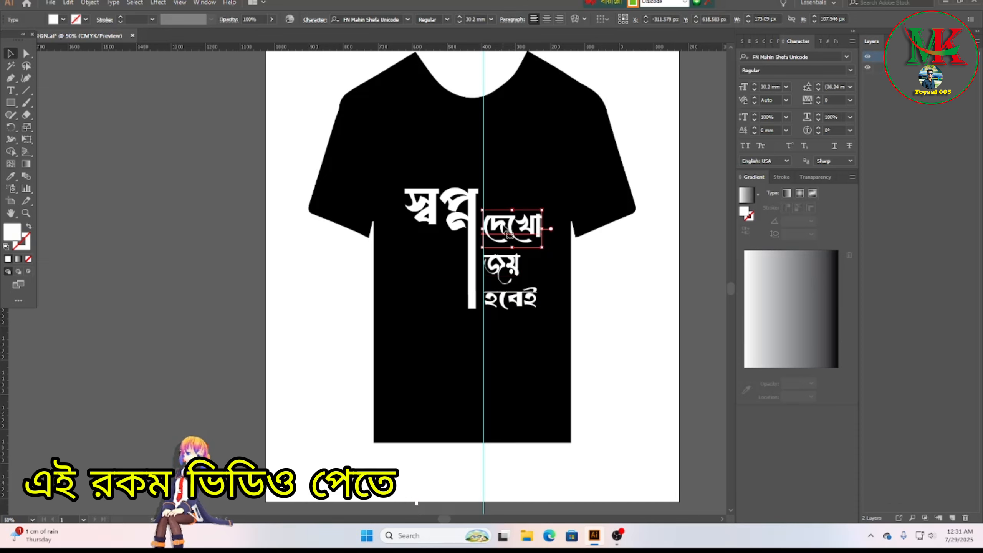
left_click_drag(507, 231, 508, 233)
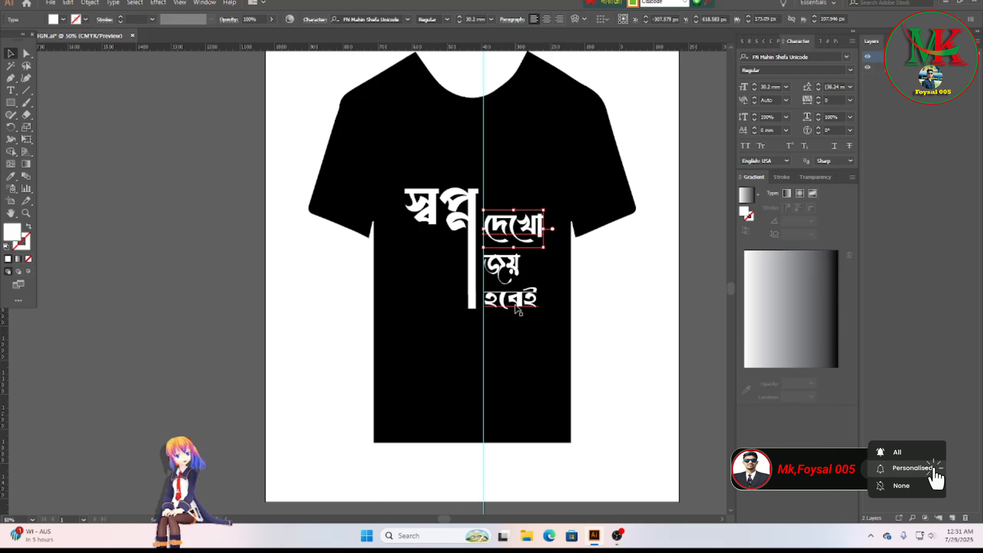
left_click(518, 308)
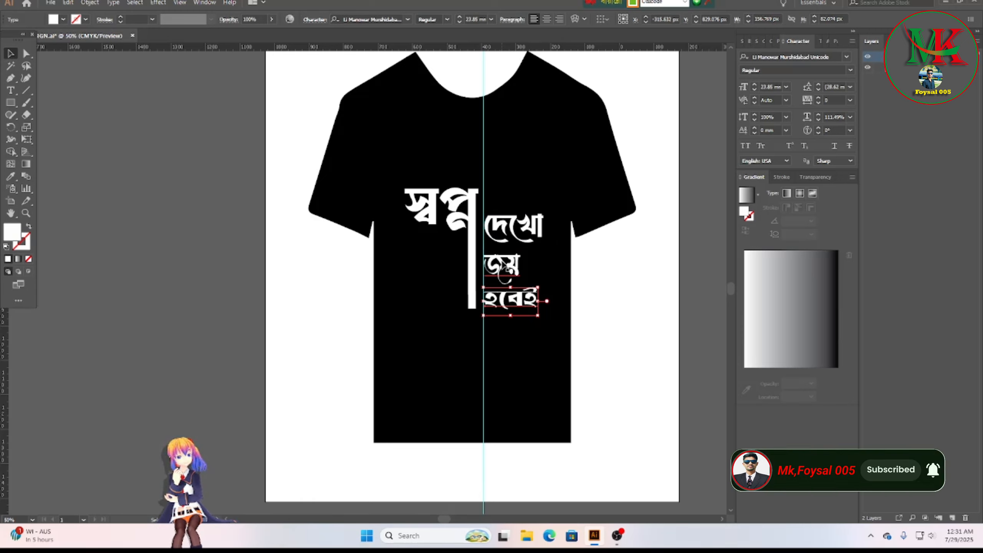
left_click(507, 270)
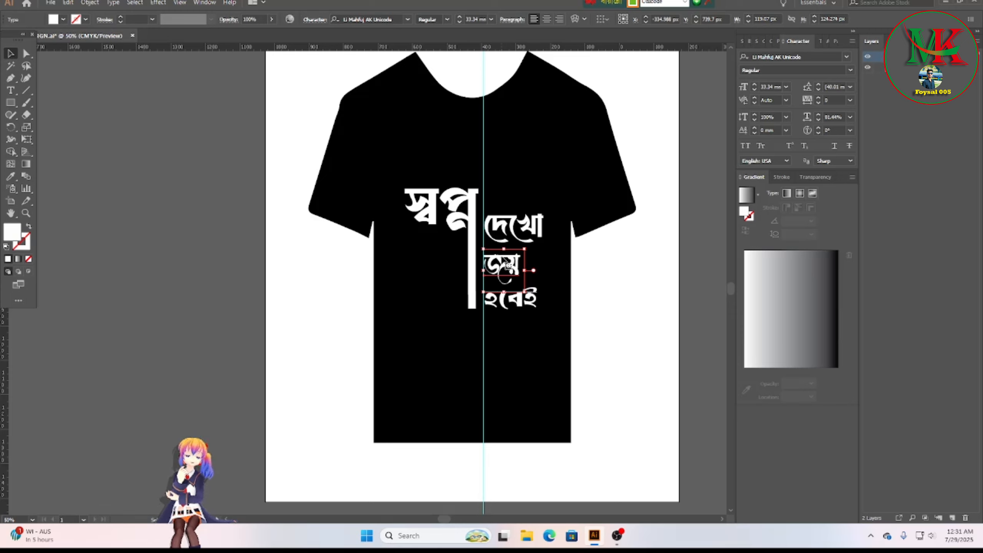
left_click(590, 279)
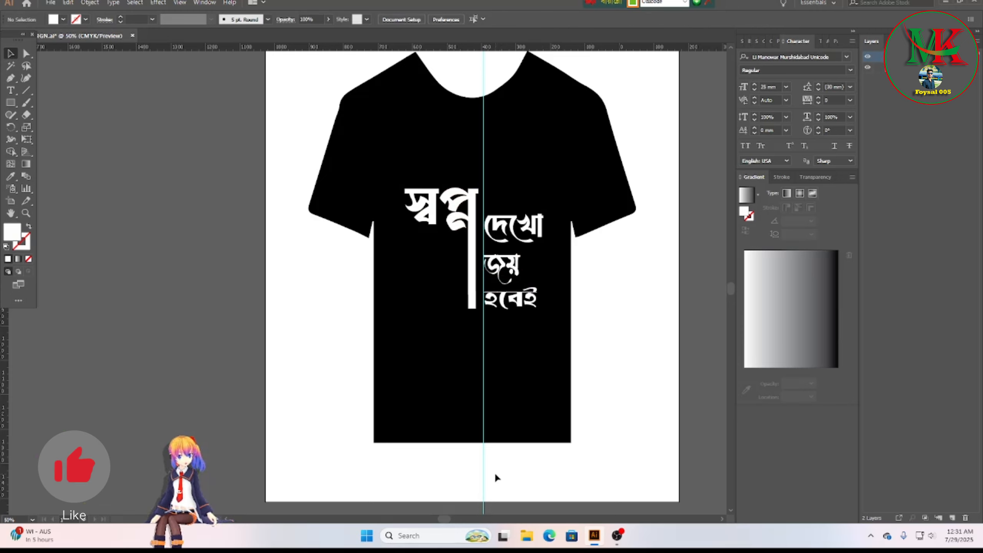
Move the vertical guide to the right edge of দেখো and widen হবেই until it reaches the guide.
left_click_drag(485, 480, 544, 459)
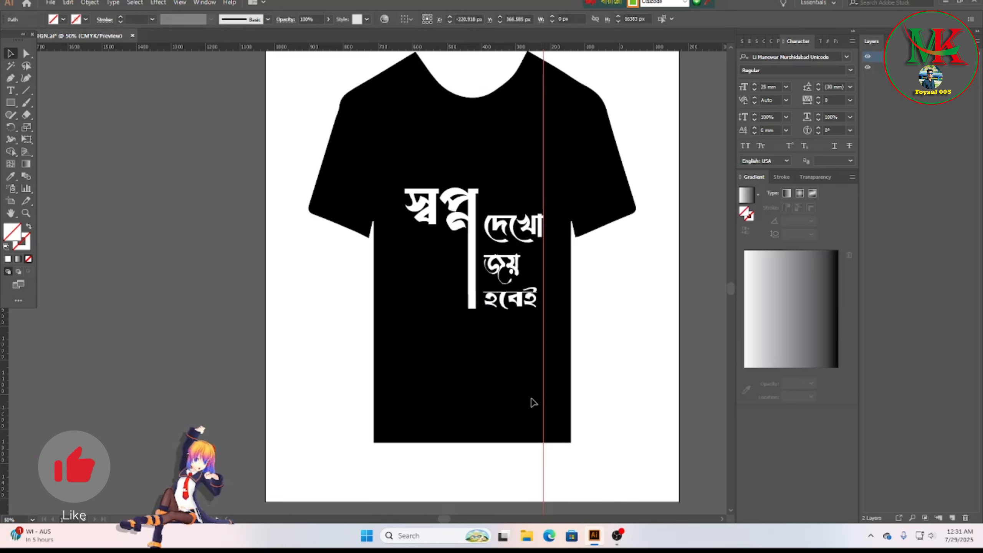
left_click(530, 303)
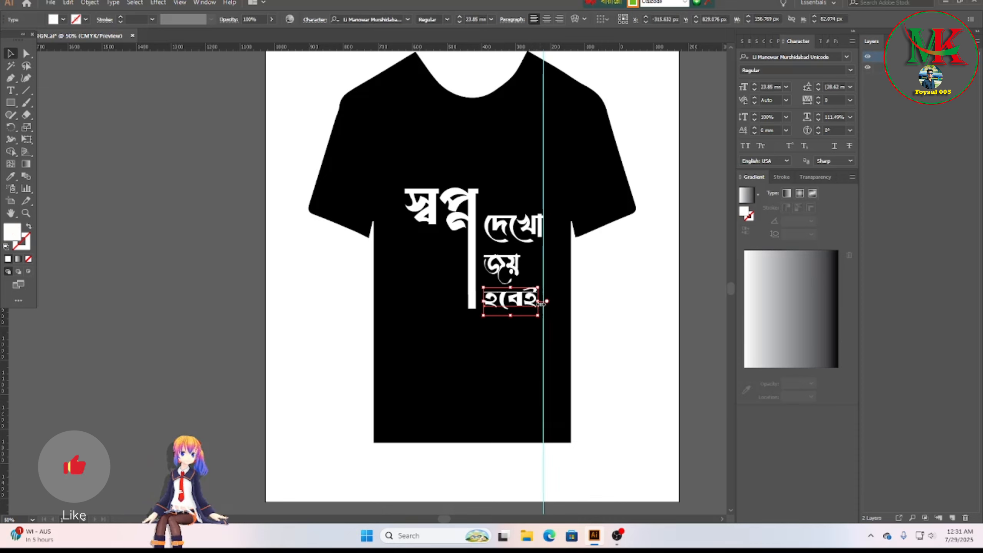
left_click_drag(538, 302, 543, 300)
left_click(572, 348)
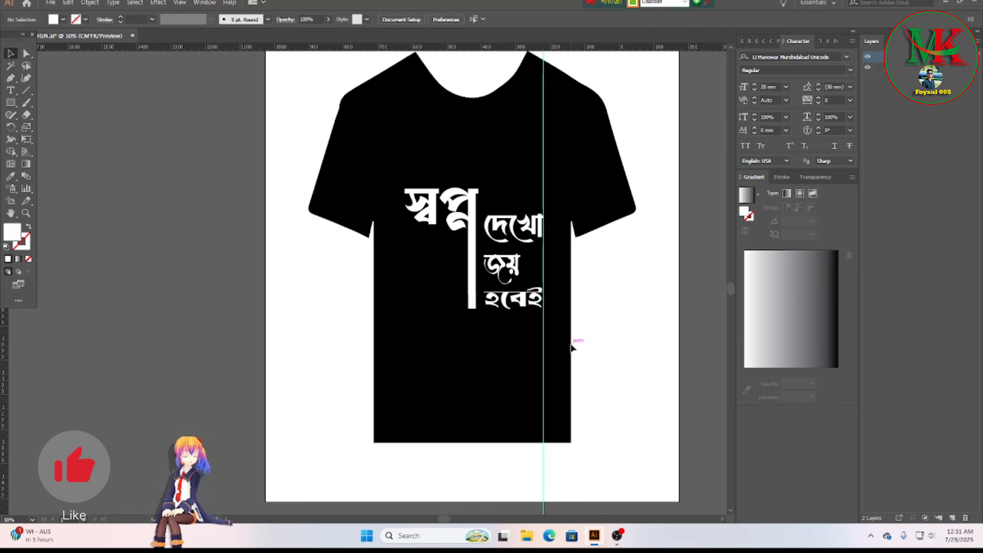
Delete the vertical guide at the right edge of the words.
key("slash")
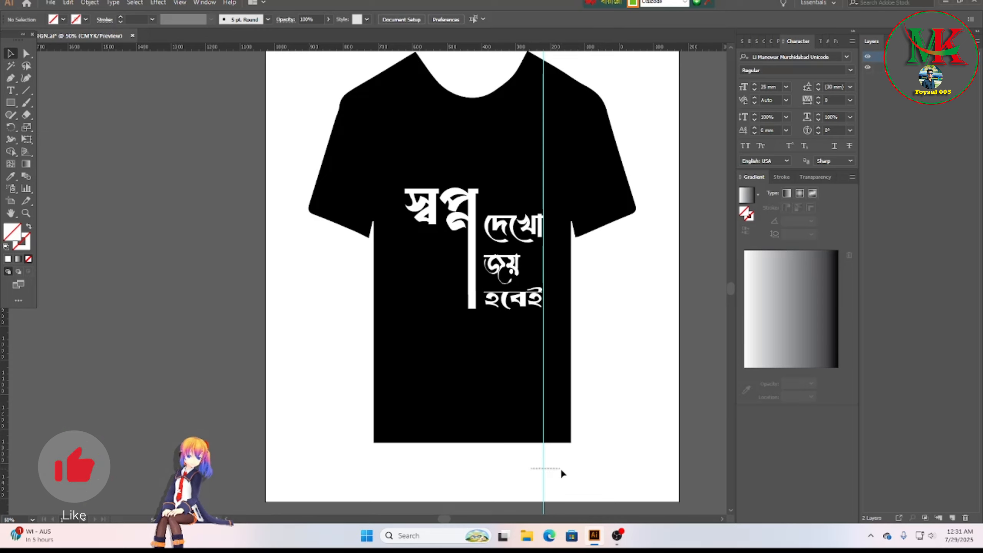
left_click(543, 468)
key("Delete")
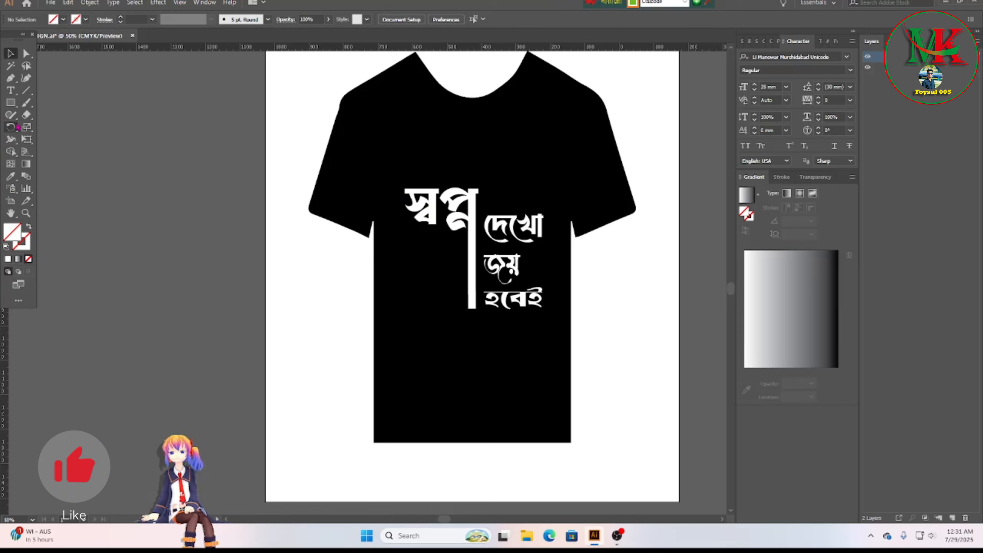
Add a new white text containing only "?" on the lower part of the T-shirt.
left_click(10, 90)
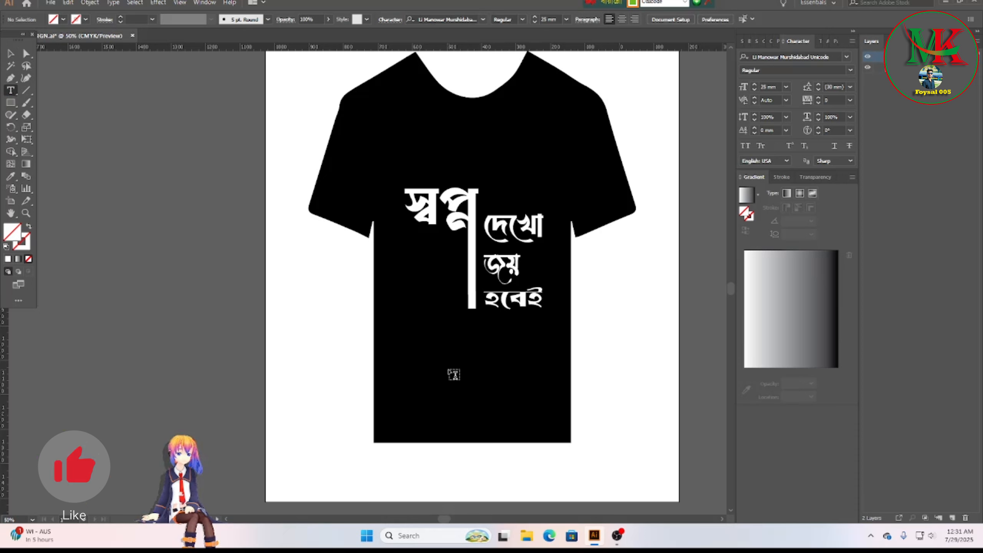
left_click(451, 373)
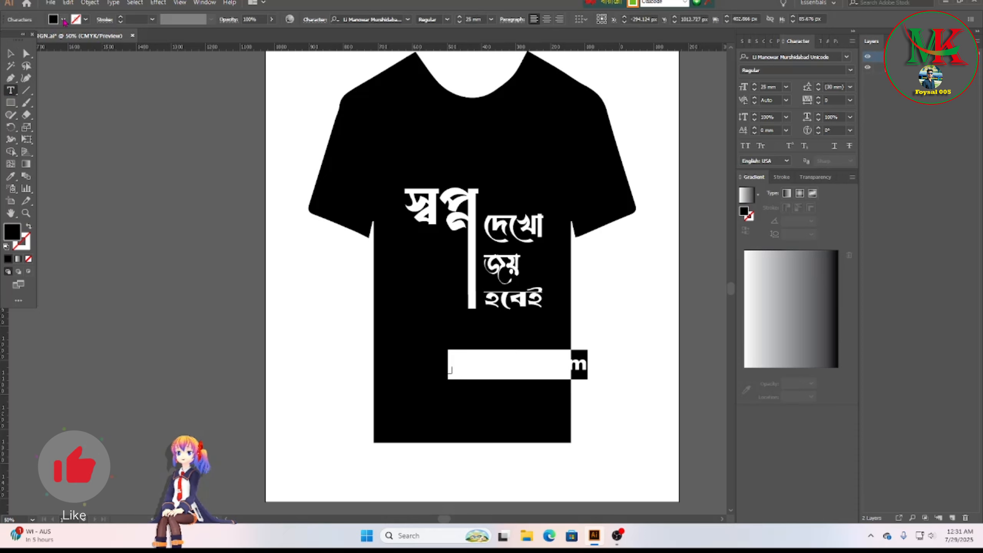
left_click(64, 20)
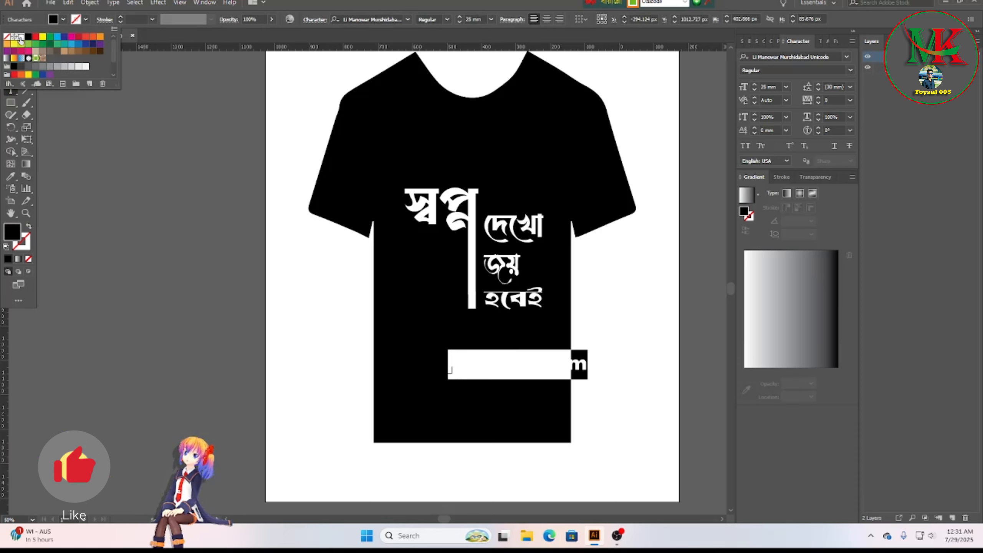
left_click(20, 37)
key("BackSpace")
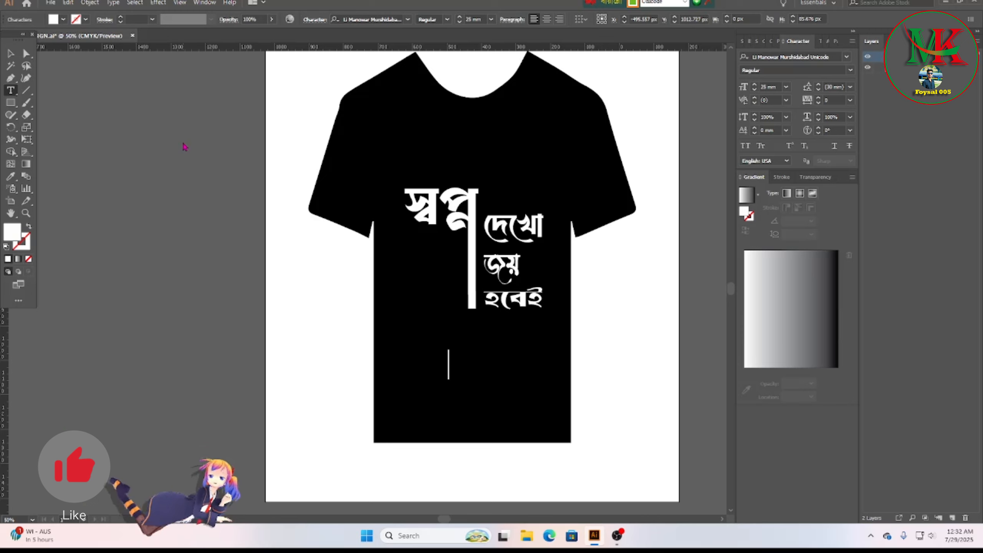
type("?")
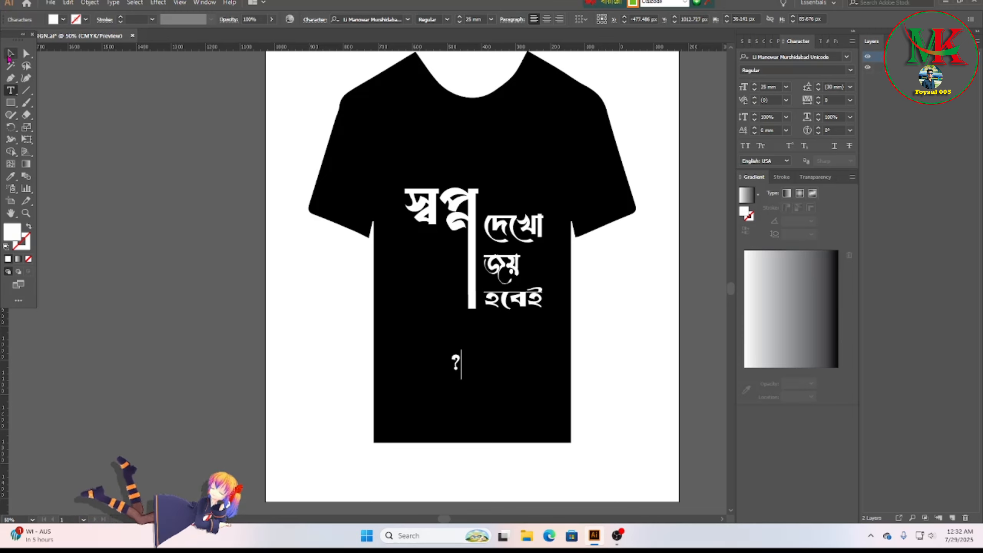
key("Escape")
Move the question mark directly after হবেই and stretch it taller than the word.
left_click_drag(456, 364, 557, 300)
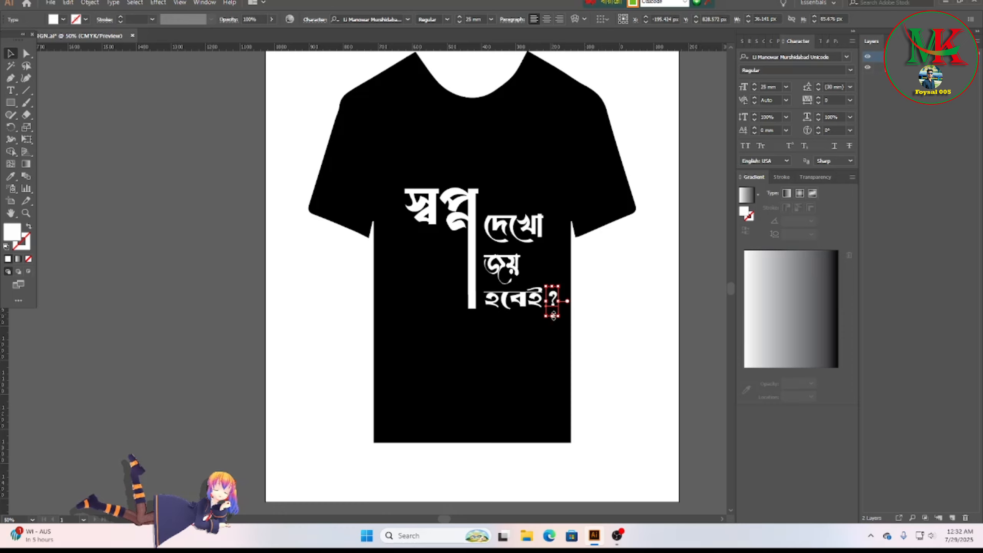
mouse_move(554, 315)
left_mouse_down()
mouse_move(554, 337)
mouse_move(554, 299)
left_mouse_up()
left_click(599, 343)
left_click(596, 353)
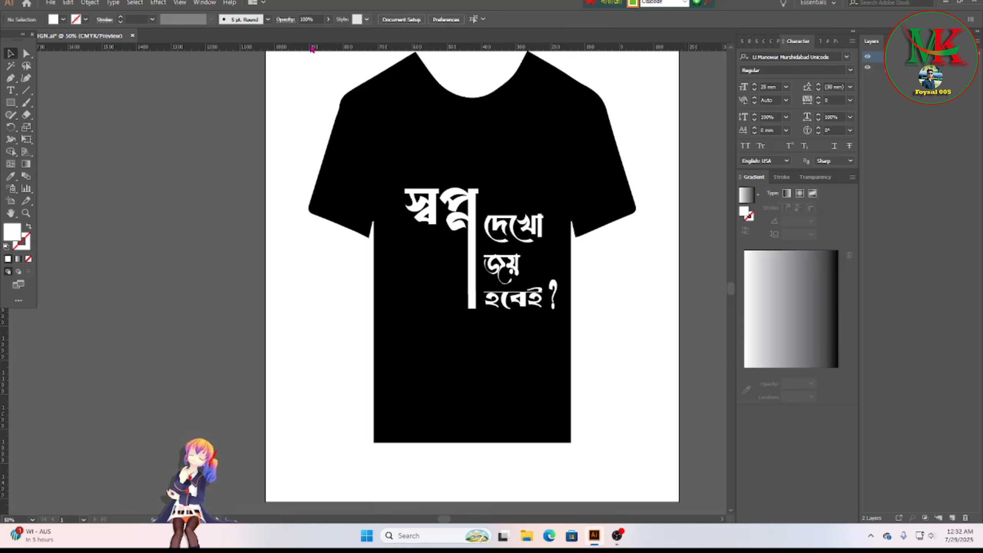
Fill the স্বপ্ন group, including its long stem, with red.
scroll(538, 254, "up", 2)
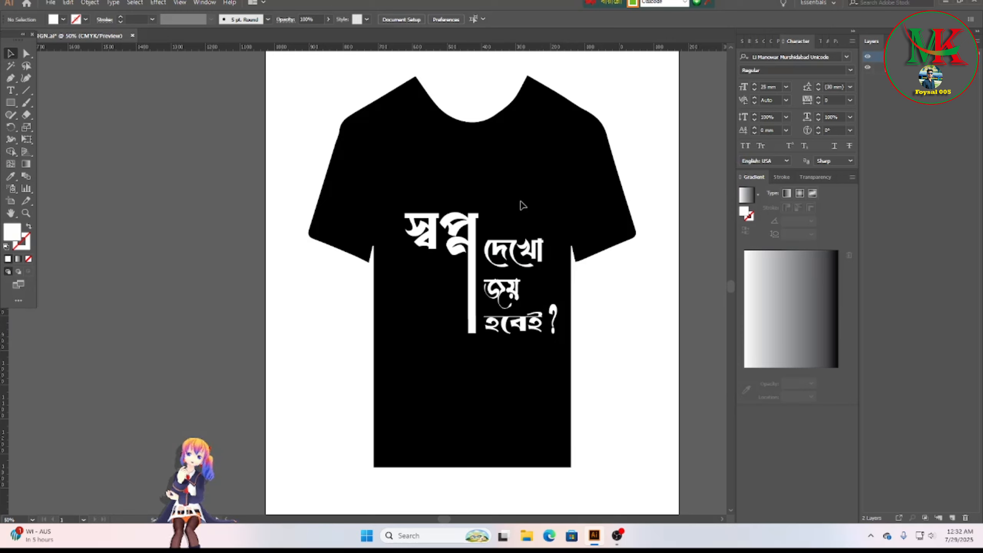
left_click(473, 249)
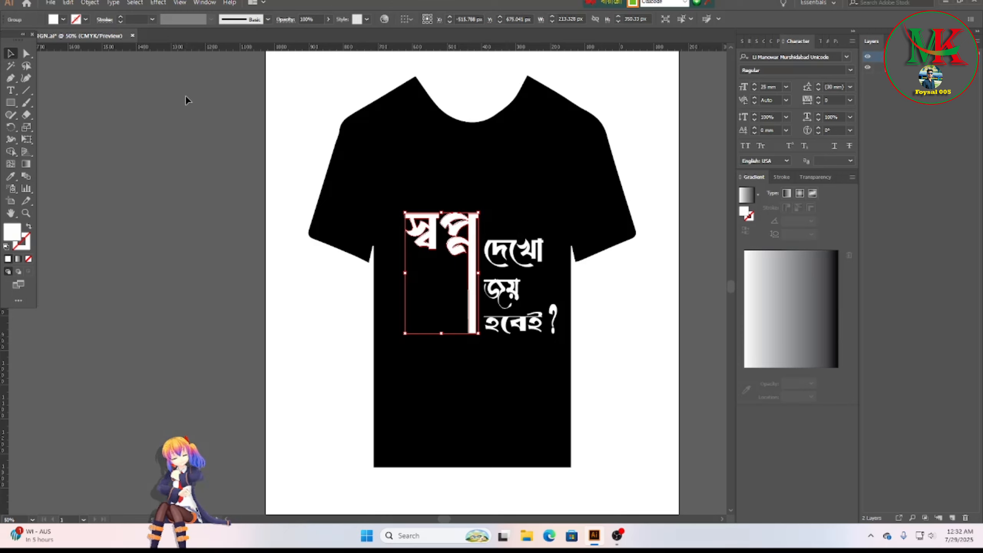
left_click(62, 20)
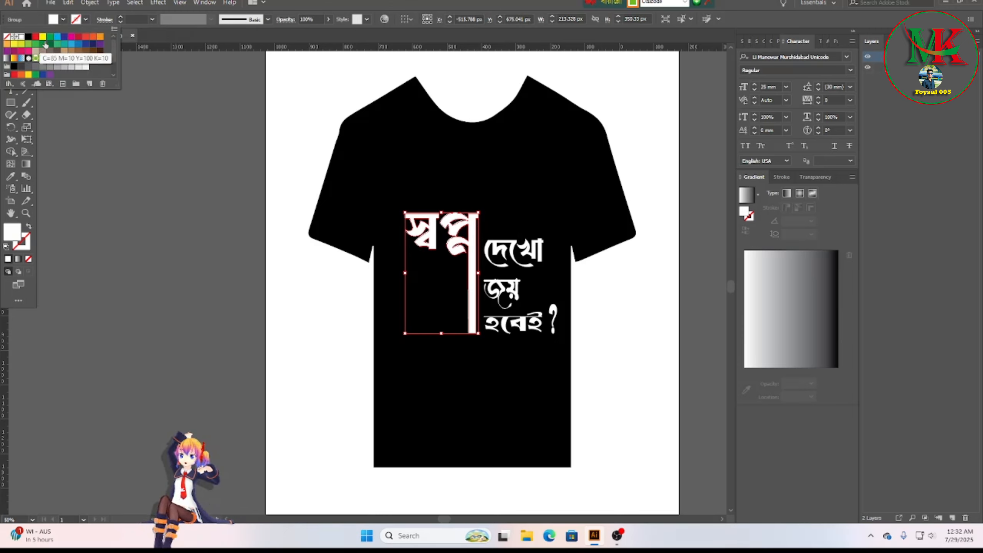
left_click(36, 37)
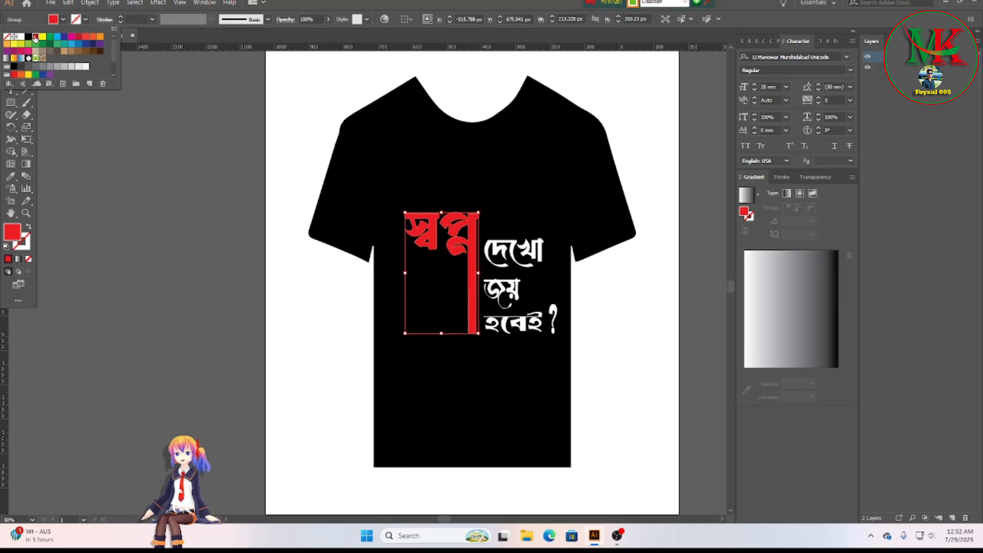
left_click(639, 324)
left_click(637, 317)
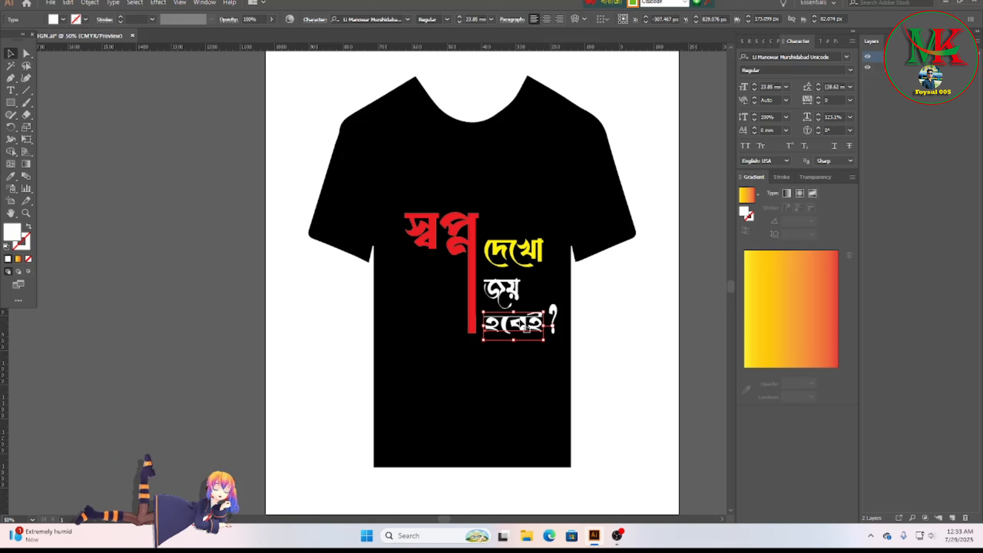
Convert হবেই to outlines and fill it with the yellow-to-orange-red gradient swatch.
right_click(521, 320)
left_click(547, 392)
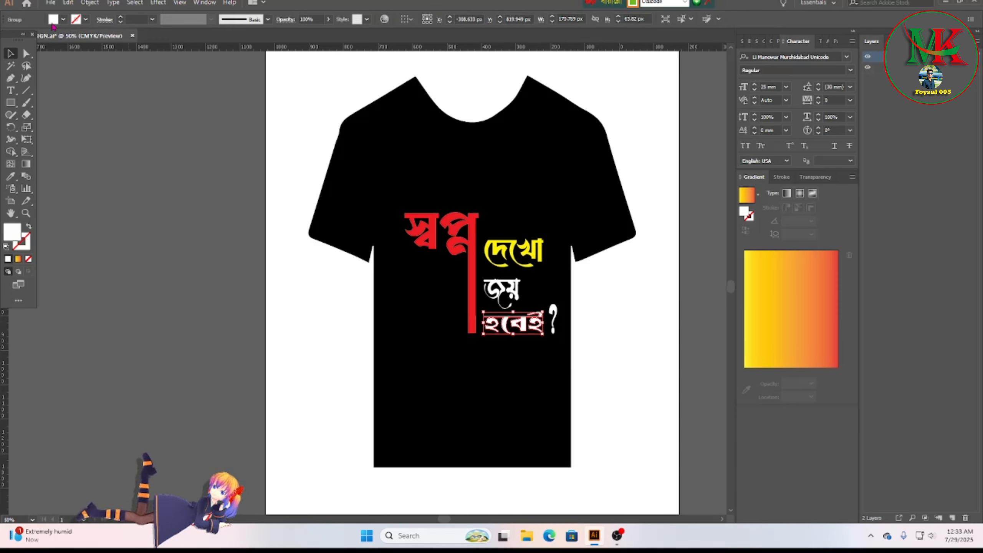
left_click(63, 19)
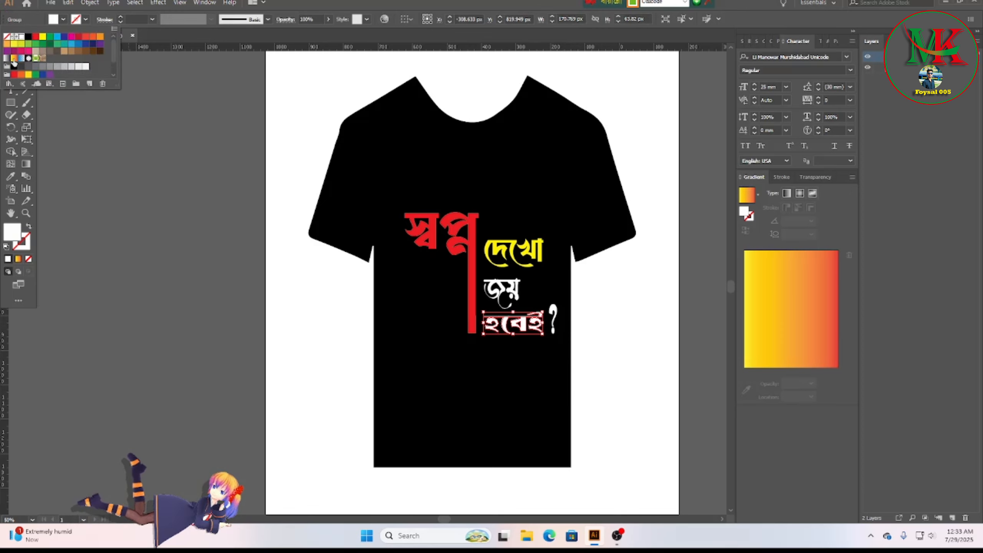
left_click(13, 59)
left_click(605, 329)
scroll(605, 328, "up", 1)
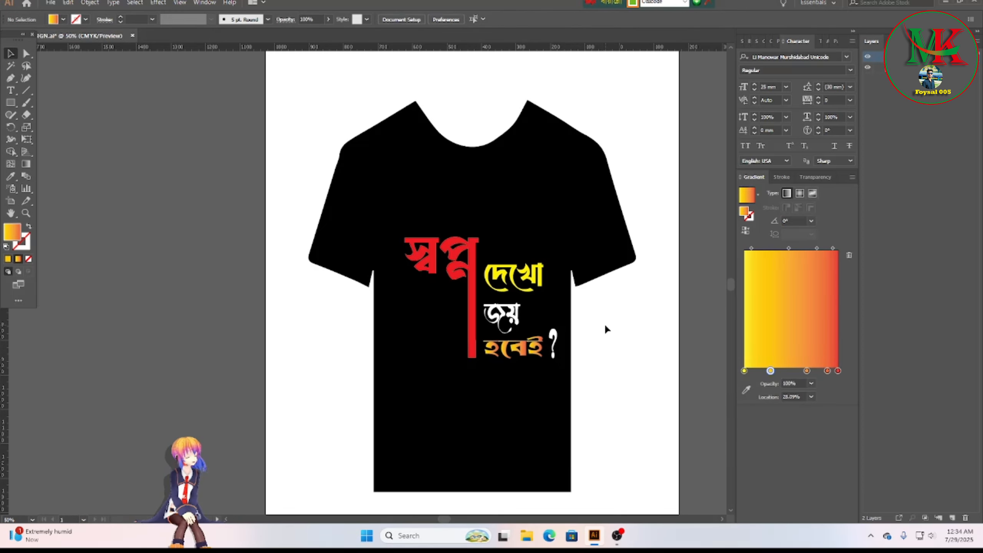
Select all the words together with the question mark and group them.
left_click_drag(401, 225, 562, 365)
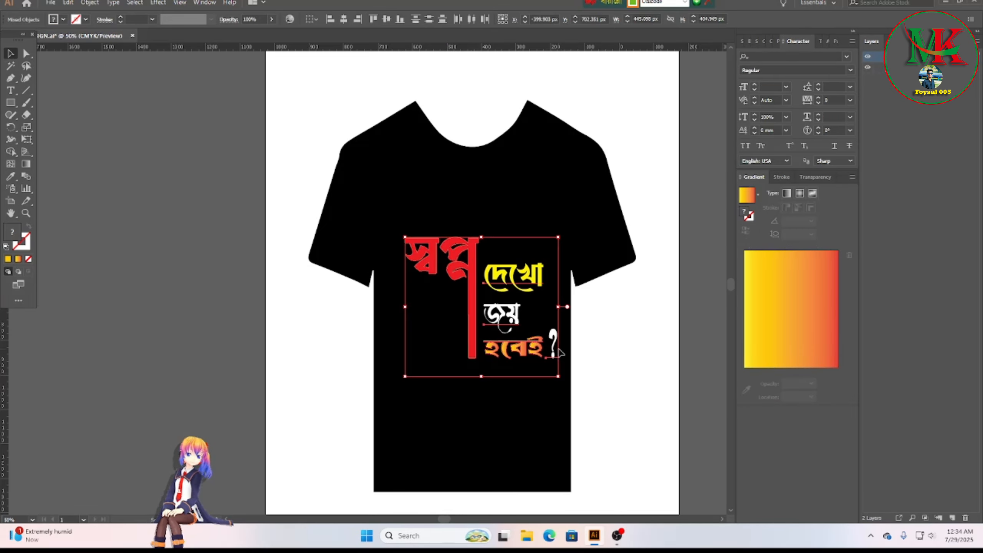
right_click(500, 280)
left_click(531, 353)
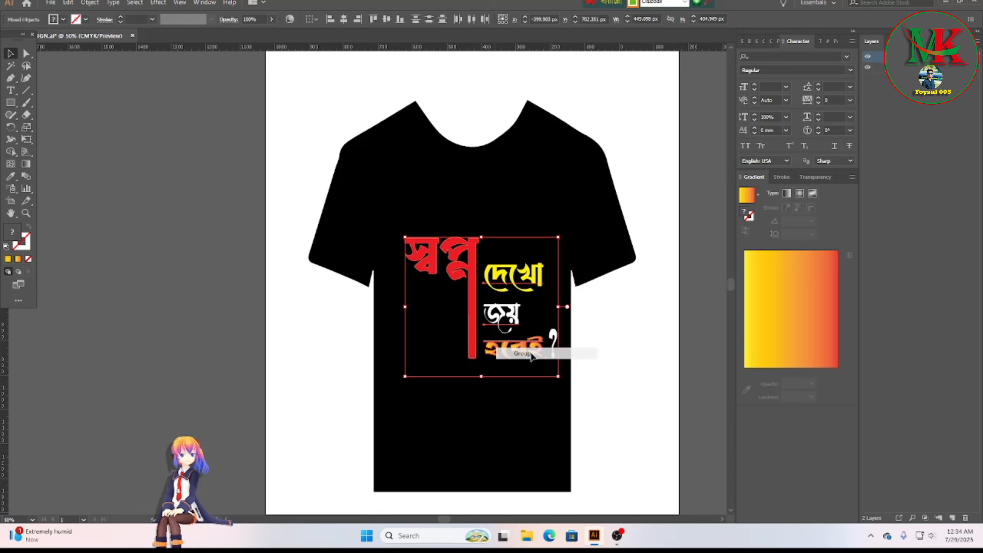
Scale the grouped lettering down slightly on the T-shirt's chest.
scroll(575, 335, "down", 1)
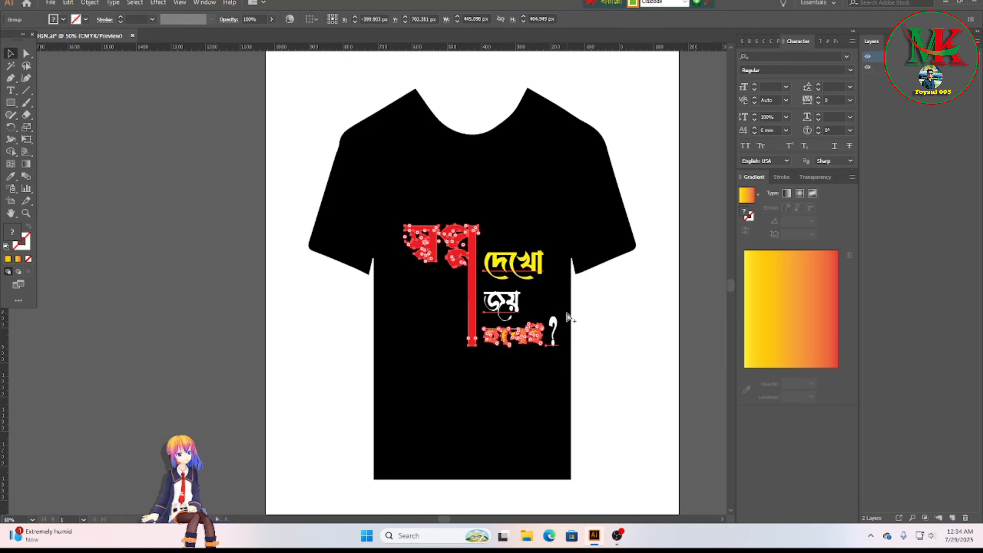
scroll(567, 317, "down", 1)
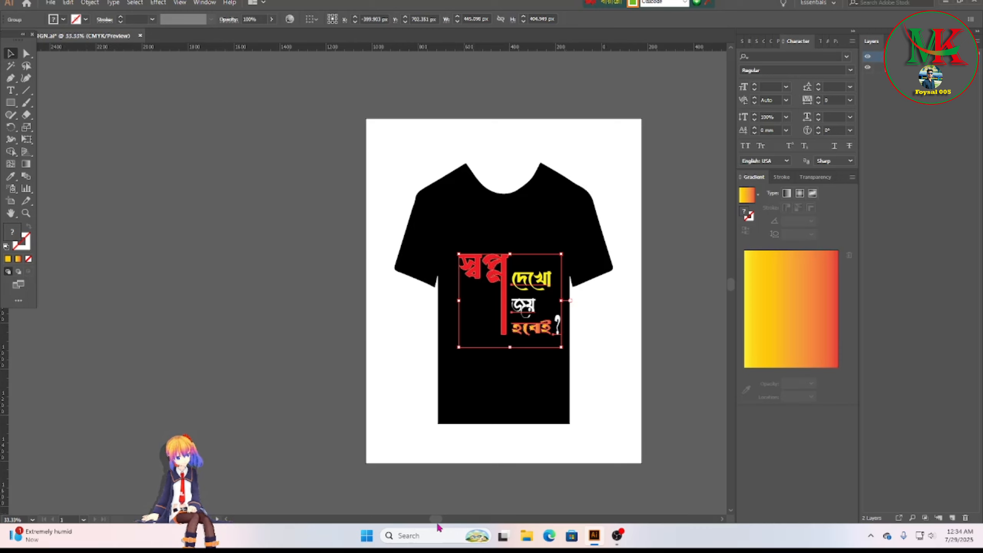
left_click_drag(437, 519, 446, 519)
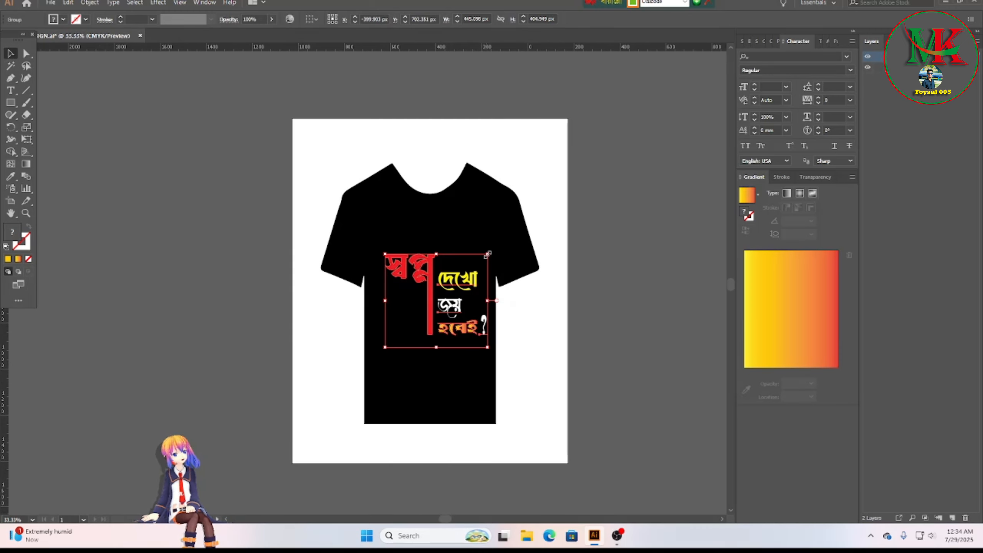
left_click_drag(488, 254, 468, 279)
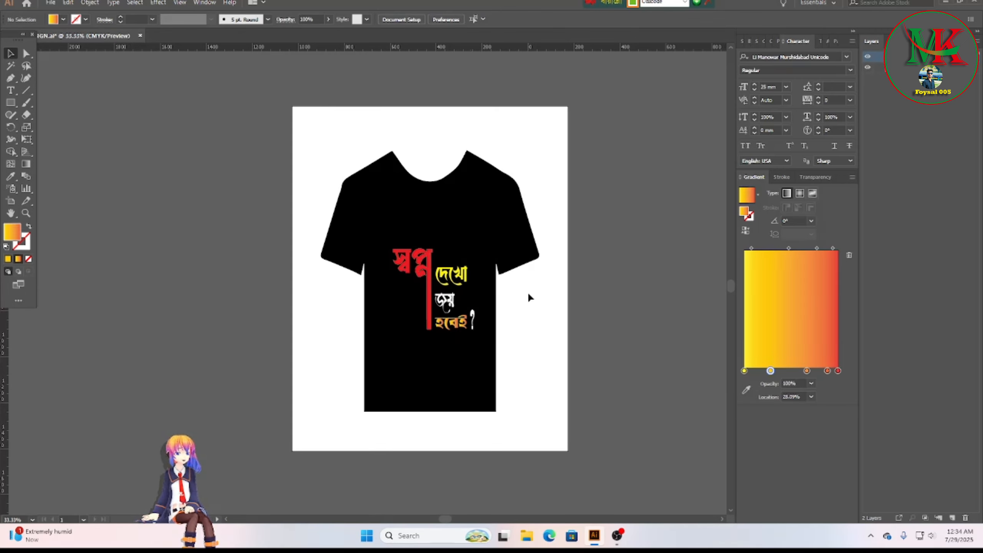